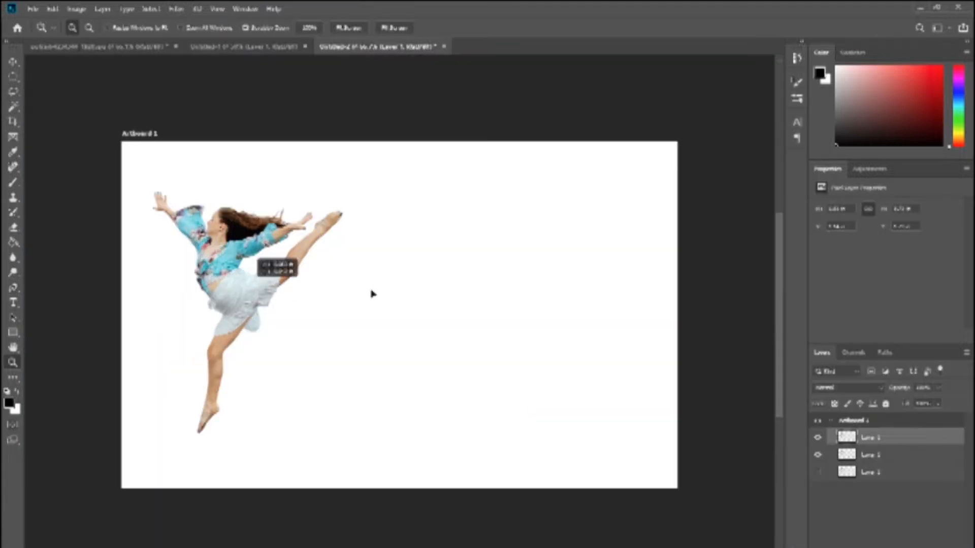
pyautogui.hotkey('ctrl', 'e')
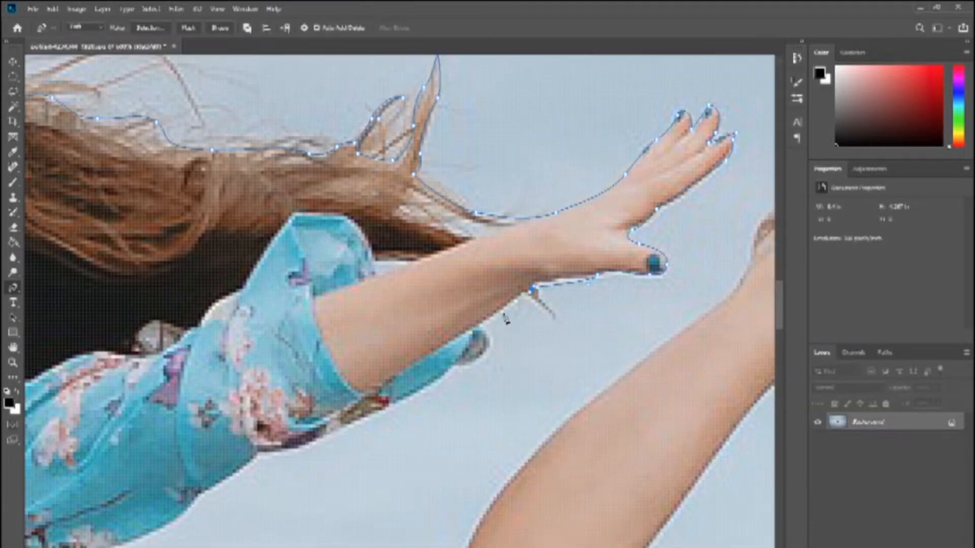
pyautogui.click(480, 323)
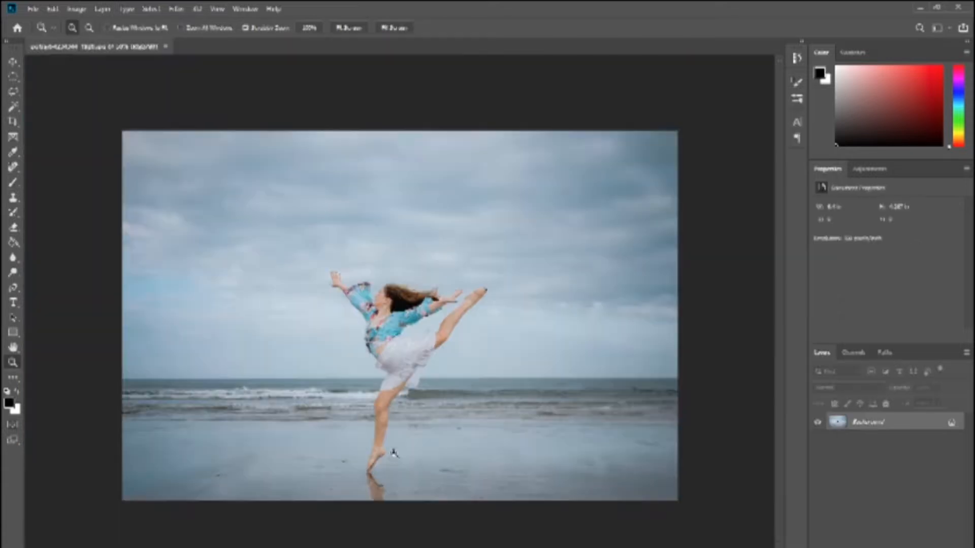
# Start a Pen tool path at the toes of the dancer's standing foot and trace up the front of the ankle.
pyautogui.moveTo(394, 398); pyautogui.dragTo(377, 325)
pyautogui.click(377, 325)
pyautogui.moveTo(361, 433); pyautogui.dragTo(360, 472)
pyautogui.press('p')
pyautogui.click(308, 463)
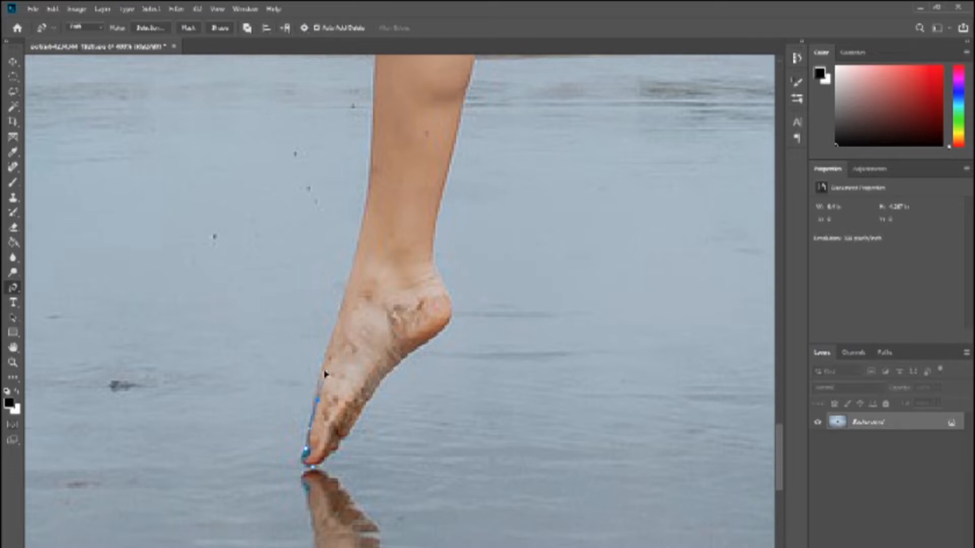
pyautogui.moveTo(353, 269); pyautogui.dragTo(358, 255)
# Continue the path up the front edge of the standing leg's shin and around the knee.
pyautogui.moveTo(383, 234); pyautogui.dragTo(382, 362)
pyautogui.moveTo(376, 240); pyautogui.dragTo(377, 198)
pyautogui.moveTo(378, 208); pyautogui.dragTo(384, 365)
pyautogui.moveTo(377, 248); pyautogui.dragTo(371, 223)
pyautogui.moveTo(385, 178); pyautogui.dragTo(402, 155)
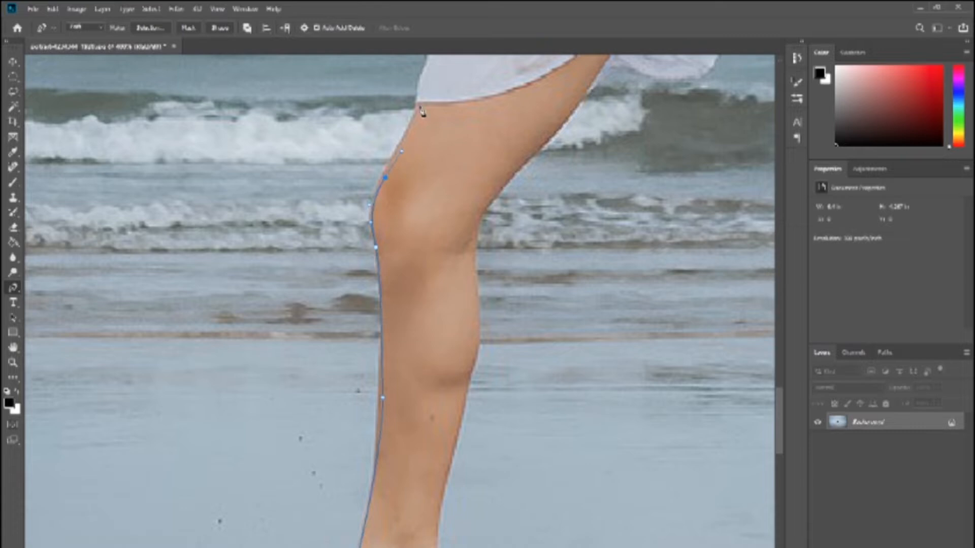
# Extend the path up the front of the thigh and along the skirt's front edge to the waist knot.
pyautogui.moveTo(421, 112); pyautogui.dragTo(408, 306)
pyautogui.click(406, 301)
pyautogui.moveTo(412, 259); pyautogui.dragTo(444, 208)
pyautogui.click(462, 162)
pyautogui.moveTo(463, 162); pyautogui.dragTo(482, 314)
pyautogui.moveTo(461, 299); pyautogui.dragTo(441, 295)
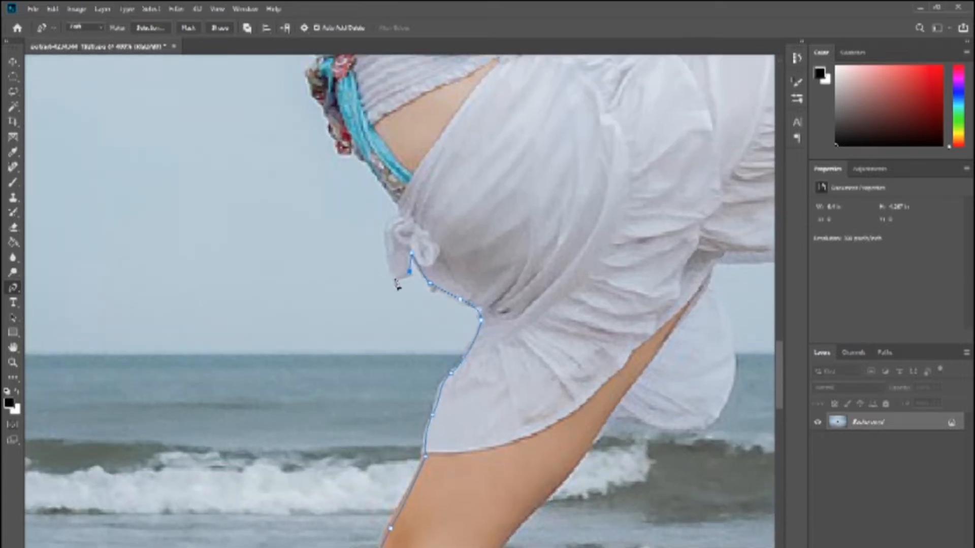
# Trace the path around the skirt's waist knot and along the hanging floral ends of the blouse tie.
pyautogui.moveTo(401, 216); pyautogui.dragTo(422, 325)
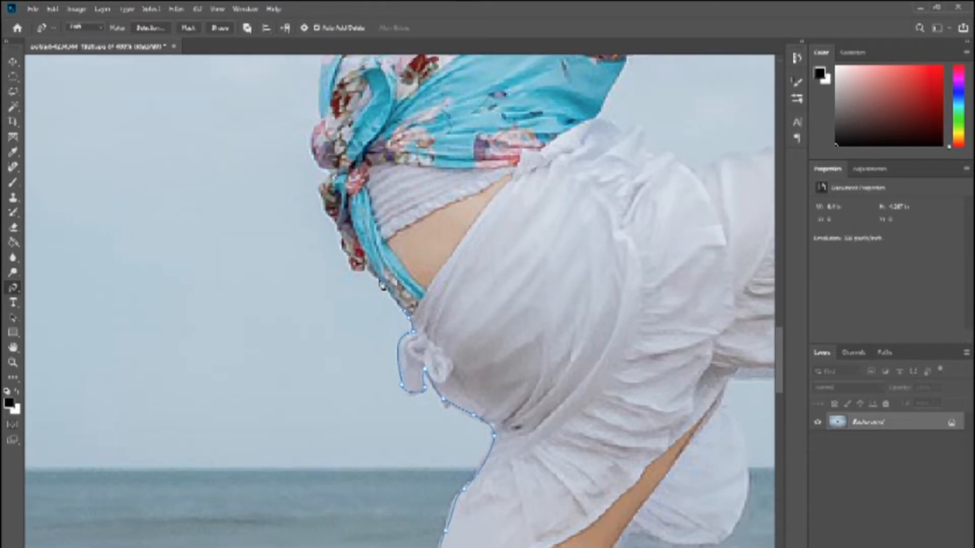
pyautogui.click(354, 260)
pyautogui.click(345, 250)
pyautogui.moveTo(343, 264); pyautogui.dragTo(355, 318)
pyautogui.click(355, 279)
pyautogui.click(346, 271)
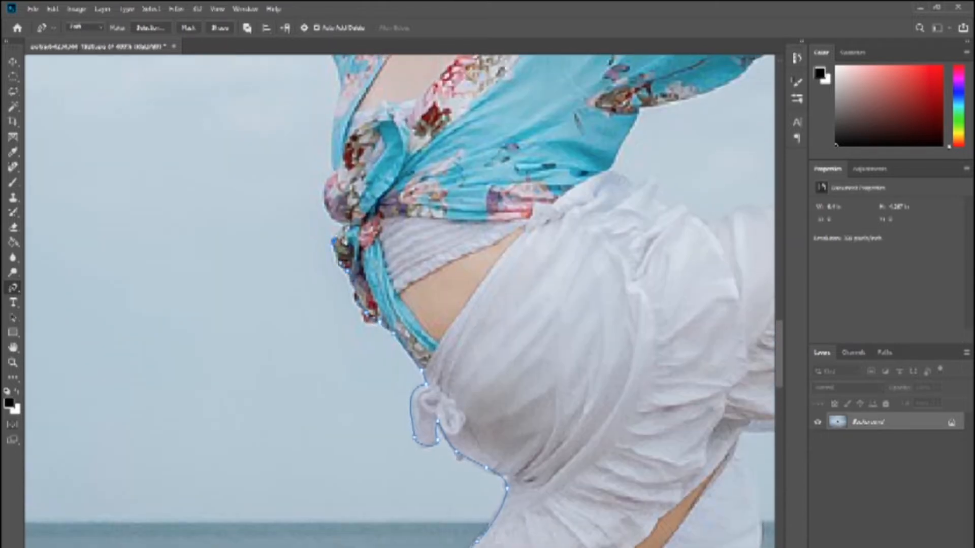
# Continue the path up the front of the blouse and along the raised sleeve's lower edge to the forearm.
pyautogui.click(332, 171)
pyautogui.moveTo(335, 159); pyautogui.dragTo(348, 351)
pyautogui.moveTo(352, 298); pyautogui.dragTo(359, 276)
pyautogui.moveTo(332, 216); pyautogui.dragTo(376, 417)
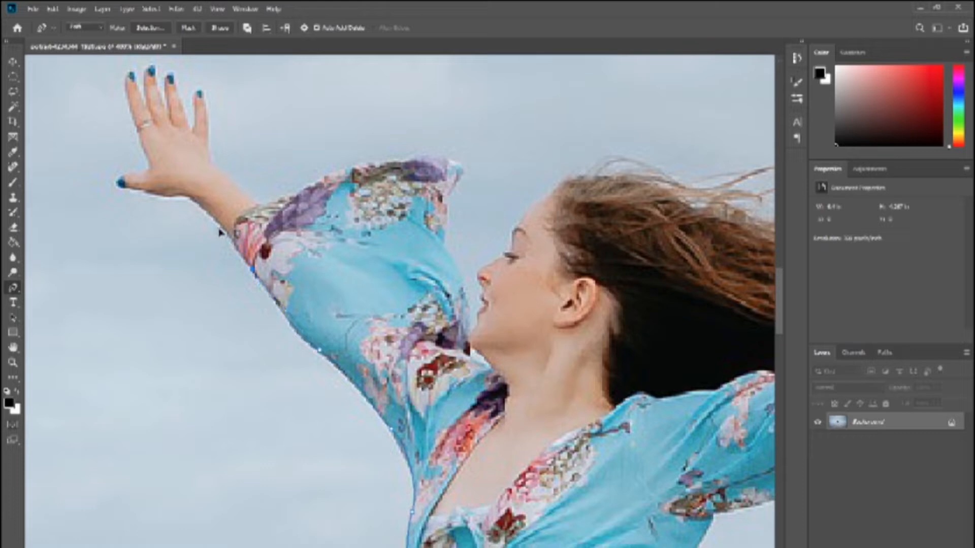
pyautogui.moveTo(226, 234); pyautogui.dragTo(278, 338)
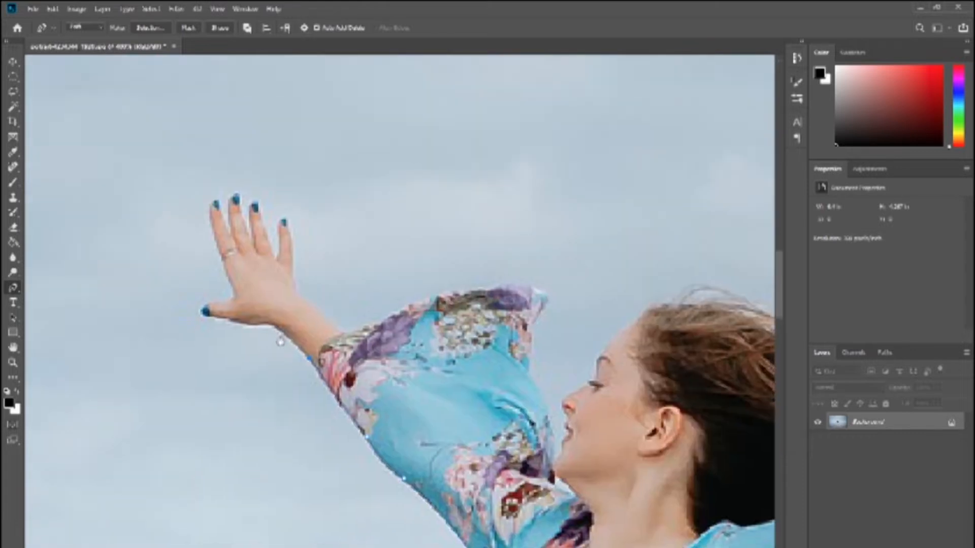
# Outline the front hand with the path along the wrist, thumb and first two fingers.
pyautogui.scroll(3, 239, 327)
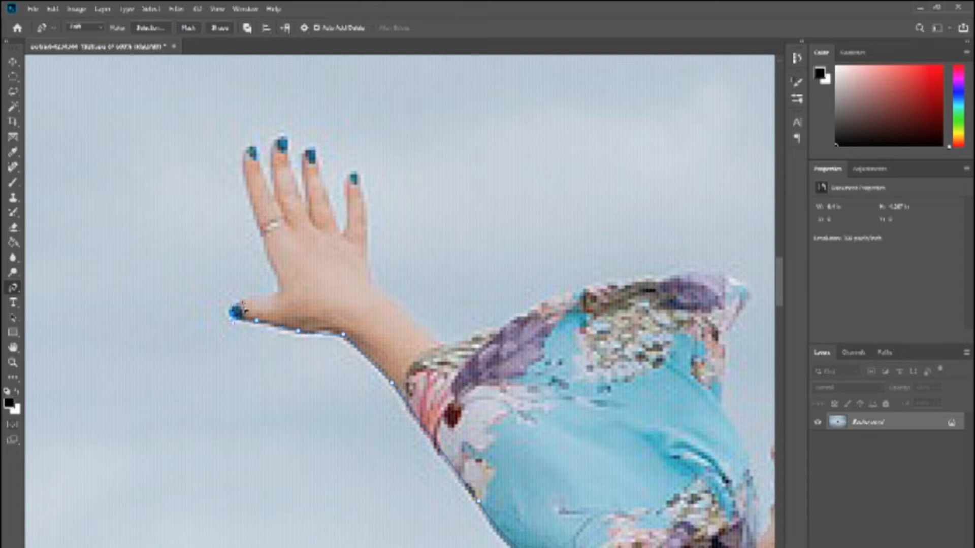
pyautogui.click(256, 218)
pyautogui.click(246, 153)
pyautogui.click(283, 140)
pyautogui.click(291, 164)
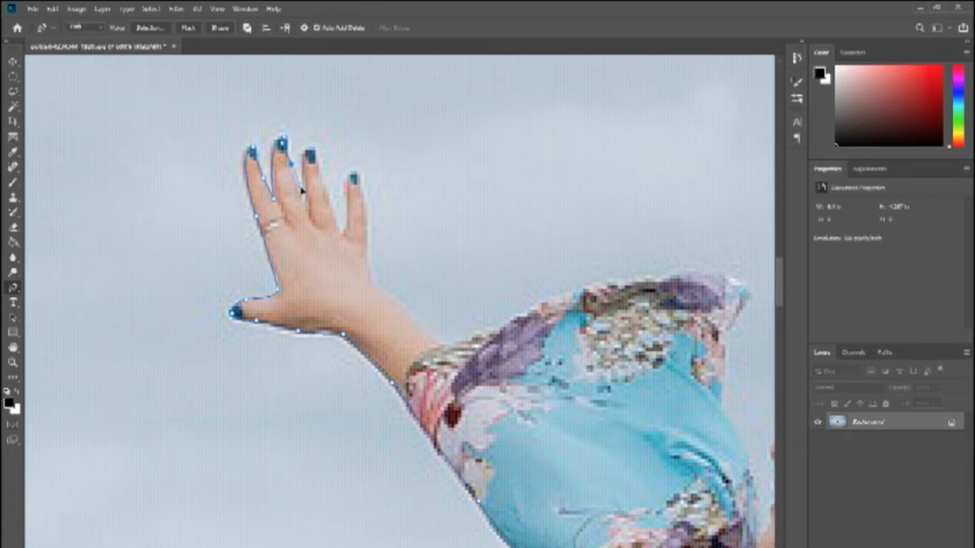
# Trace the front hand's remaining fingers and follow the forearm's upper edge down to the sleeve cuff.
pyautogui.moveTo(309, 148); pyautogui.dragTo(320, 145)
pyautogui.moveTo(341, 231); pyautogui.dragTo(347, 216)
pyautogui.click(355, 173)
pyautogui.click(367, 217)
pyautogui.moveTo(370, 279); pyautogui.dragTo(384, 288)
pyautogui.moveTo(446, 347); pyautogui.dragTo(463, 350)
# Continue the path over the front sleeve's upper edge and down its inner side to the chin.
pyautogui.moveTo(563, 335); pyautogui.dragTo(352, 276)
pyautogui.moveTo(342, 243); pyautogui.dragTo(360, 240)
pyautogui.moveTo(480, 218); pyautogui.dragTo(520, 266)
pyautogui.moveTo(518, 303); pyautogui.dragTo(519, 308)
pyautogui.moveTo(508, 346); pyautogui.dragTo(518, 374)
pyautogui.moveTo(517, 389); pyautogui.dragTo(442, 216)
pyautogui.moveTo(461, 232); pyautogui.dragTo(466, 247)
pyautogui.moveTo(476, 288); pyautogui.dragTo(474, 312)
# Trace the face profile from the chin over the lips, nose and forehead to the hairline.
pyautogui.moveTo(486, 277); pyautogui.dragTo(483, 265)
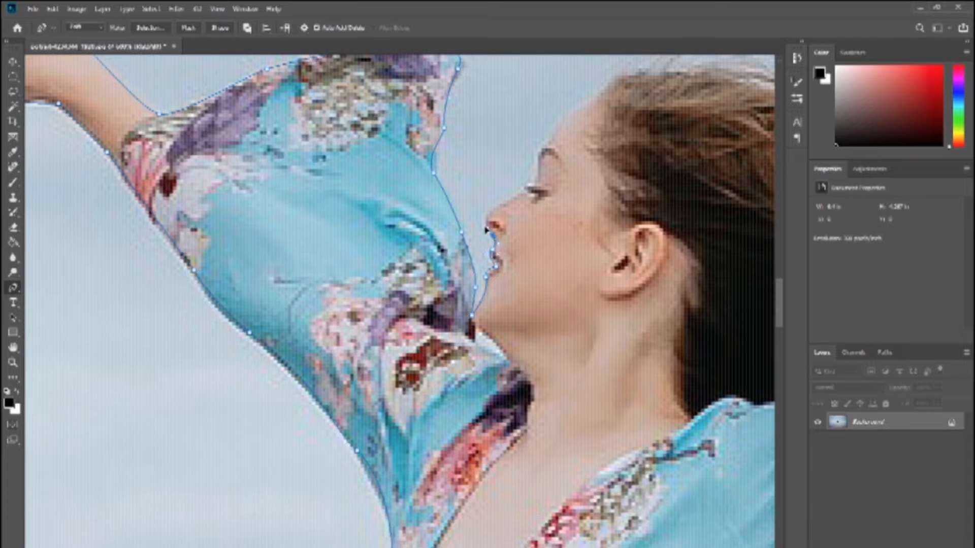
pyautogui.click(510, 201)
pyautogui.moveTo(534, 172); pyautogui.dragTo(538, 171)
pyautogui.moveTo(573, 109); pyautogui.dragTo(611, 82)
# Continue the path along the top edge of the flowing hair, leaving out the thin loose strands.
pyautogui.moveTo(474, 189); pyautogui.dragTo(169, 277)
pyautogui.moveTo(392, 157); pyautogui.dragTo(463, 169)
pyautogui.moveTo(495, 205); pyautogui.dragTo(672, 232)
pyautogui.moveTo(700, 263); pyautogui.dragTo(551, 226)
pyautogui.moveTo(589, 229); pyautogui.dragTo(630, 225)
pyautogui.keyDown('alt'); pyautogui.click(589, 228); pyautogui.keyUp('alt')
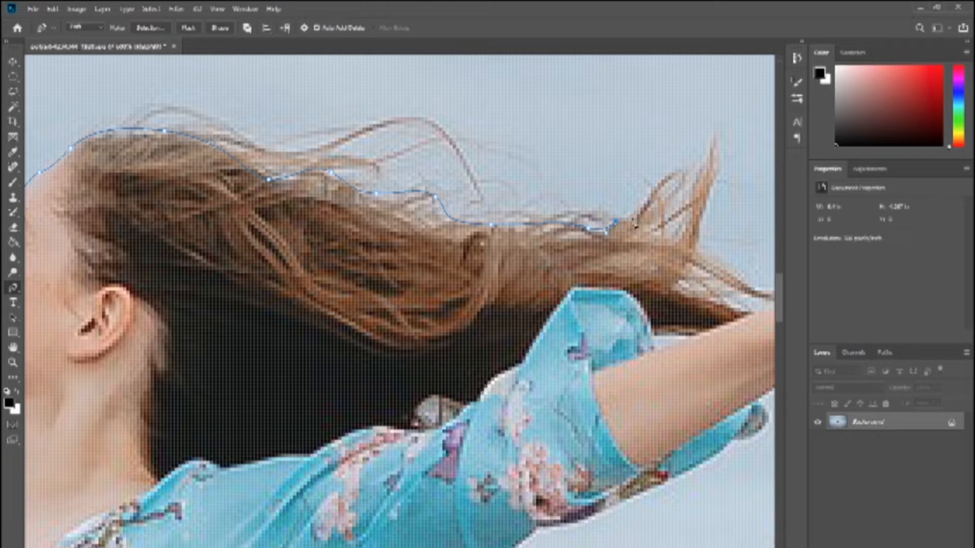
# Trace around the two upswept strands near the end of the hair.
pyautogui.click(651, 194)
pyautogui.moveTo(670, 196); pyautogui.dragTo(651, 218)
pyautogui.click(671, 235)
pyautogui.click(716, 128)
pyautogui.click(717, 172)
pyautogui.click(699, 229)
pyautogui.click(693, 249)
# Follow the last hair strand onto the rear arm and outline the upper side and fingertips of the rear hand.
pyautogui.moveTo(686, 303); pyautogui.dragTo(407, 234)
pyautogui.click(477, 214)
pyautogui.click(556, 212)
pyautogui.click(626, 174)
pyautogui.click(658, 139)
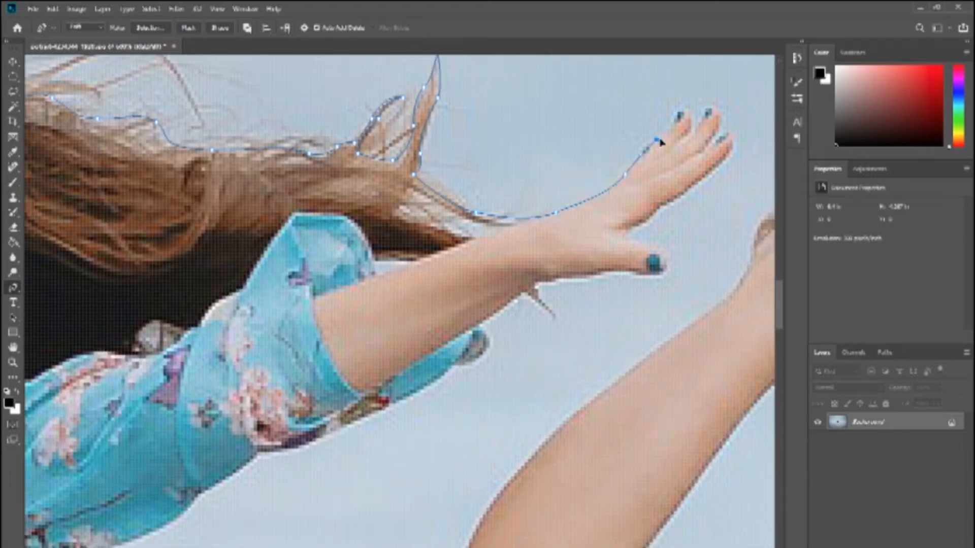
pyautogui.click(709, 106)
pyautogui.moveTo(716, 134); pyautogui.dragTo(736, 146)
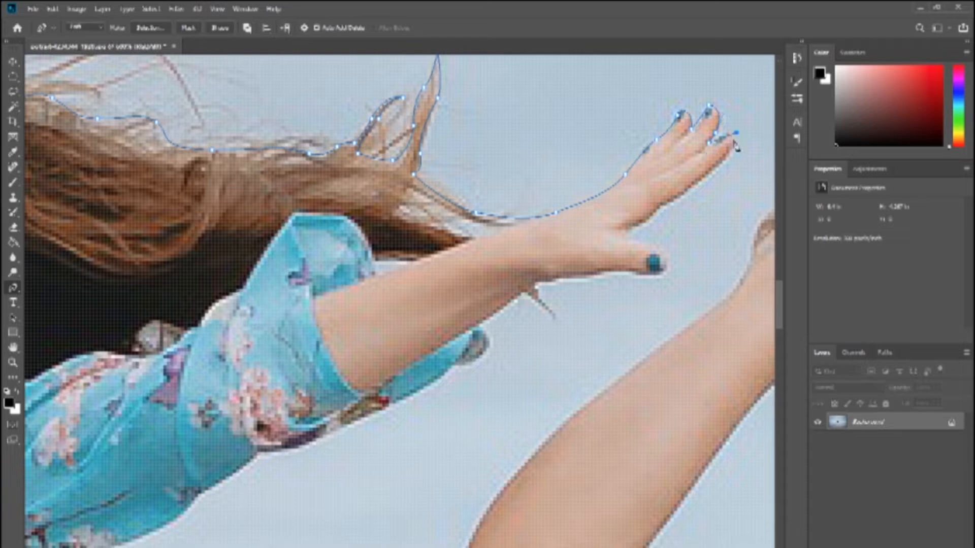
# Trace the rear hand's lower edge around the thumb, then the forearm's underside and the sleeve's tip.
pyautogui.moveTo(634, 236); pyautogui.dragTo(622, 297)
pyautogui.hotkey('ctrl', 'z')
pyautogui.click(597, 275)
pyautogui.click(532, 290)
pyautogui.click(480, 324)
pyautogui.click(480, 358)
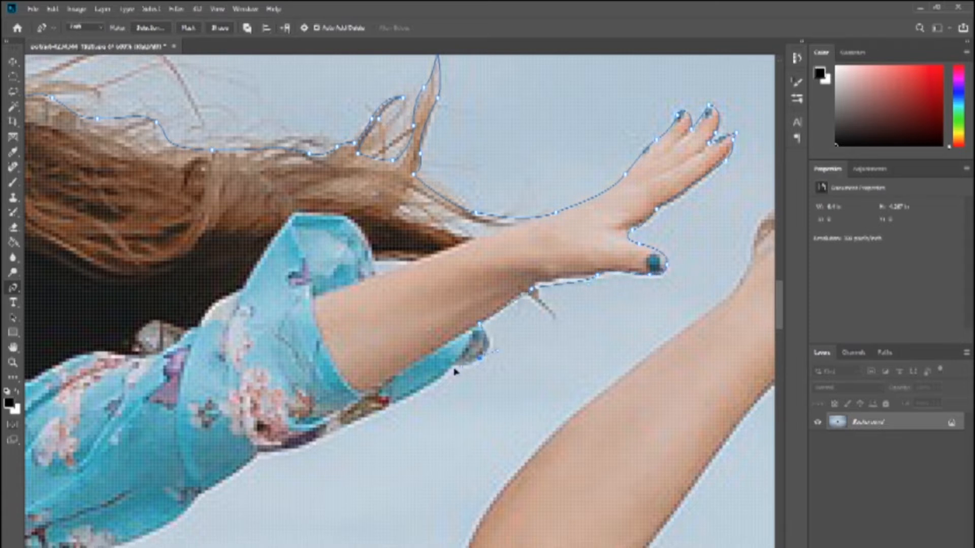
# Continue the path along the underside of the rear sleeve and the back of the blouse to the waist.
pyautogui.click(365, 425)
pyautogui.click(287, 451)
pyautogui.moveTo(231, 471); pyautogui.dragTo(526, 184)
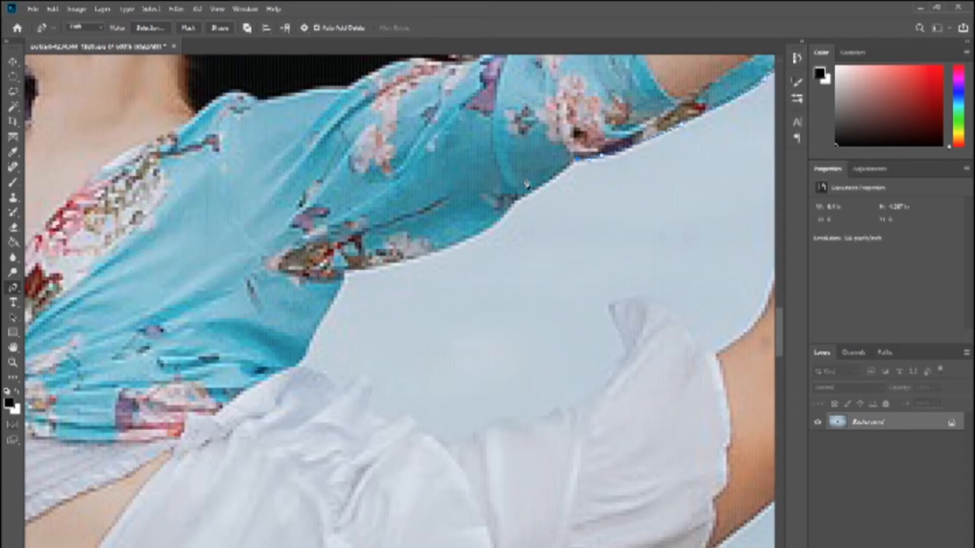
pyautogui.click(304, 360)
pyautogui.click(299, 367)
# Trace the skirt's upper edge from the waist around its raised tip to the raised leg.
pyautogui.moveTo(332, 379); pyautogui.dragTo(426, 433)
pyautogui.click(362, 382)
pyautogui.click(447, 441)
pyautogui.click(501, 415)
pyautogui.click(565, 409)
pyautogui.click(621, 367)
pyautogui.click(627, 328)
pyautogui.click(613, 302)
pyautogui.moveTo(697, 288); pyautogui.dragTo(443, 225)
pyautogui.click(426, 249)
pyautogui.click(460, 289)
# Continue the path along the upper edge of the raised leg toward the ankle.
pyautogui.click(506, 255)
pyautogui.click(521, 229)
pyautogui.moveTo(603, 96); pyautogui.dragTo(659, 62)
pyautogui.moveTo(592, 166); pyautogui.dragTo(380, 341)
pyautogui.click(549, 138)
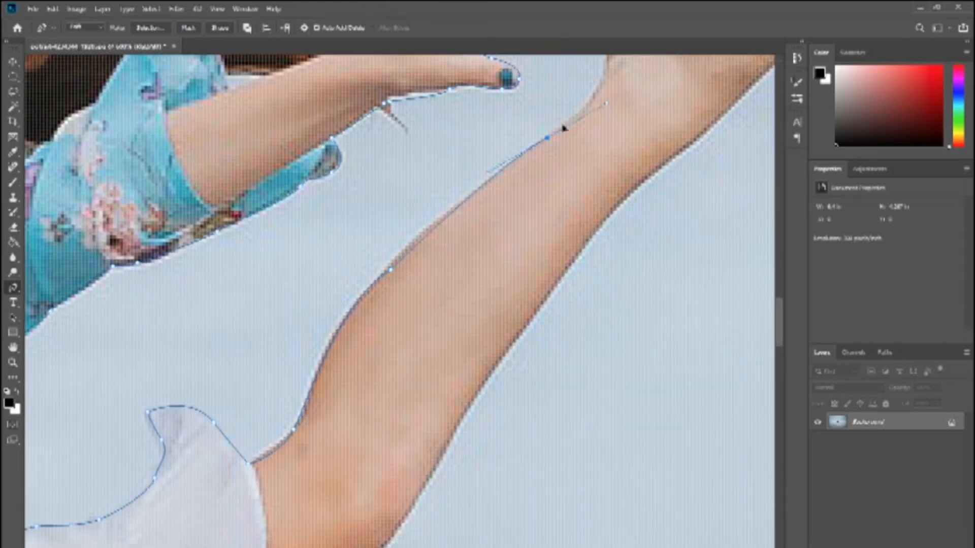
pyautogui.moveTo(594, 131); pyautogui.dragTo(447, 324)
# Trace the path around the heel, sole and toes of the raised foot.
pyautogui.moveTo(460, 268); pyautogui.dragTo(560, 186)
pyautogui.click(579, 147)
pyautogui.click(641, 108)
pyautogui.click(678, 104)
pyautogui.click(739, 125)
pyautogui.click(703, 181)
pyautogui.moveTo(559, 327); pyautogui.dragTo(549, 349)
pyautogui.hotkey('ctrl', 'z')
# Follow the underside of the raised leg from the foot back past the knee.
pyautogui.moveTo(564, 315); pyautogui.dragTo(670, 190)
pyautogui.click(726, 133)
pyautogui.moveTo(600, 247); pyautogui.dragTo(591, 258)
pyautogui.moveTo(492, 372); pyautogui.dragTo(486, 389)
pyautogui.moveTo(422, 482); pyautogui.dragTo(518, 214)
pyautogui.moveTo(459, 307); pyautogui.dragTo(449, 325)
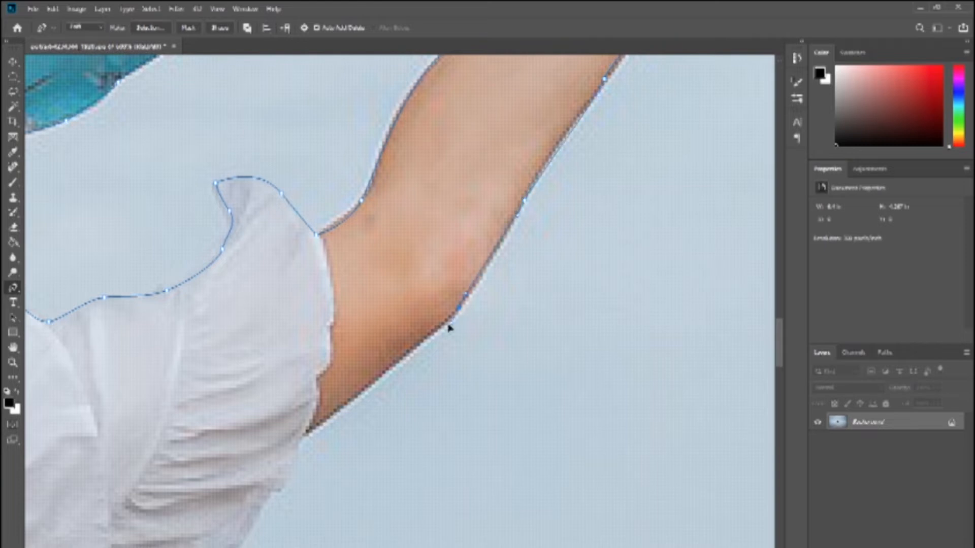
# Continue the path along the raised thigh and down the skirt's rear edge to its lower fold.
pyautogui.moveTo(330, 394); pyautogui.dragTo(529, 165)
pyautogui.moveTo(450, 209); pyautogui.dragTo(455, 228)
pyautogui.click(430, 225)
pyautogui.click(412, 254)
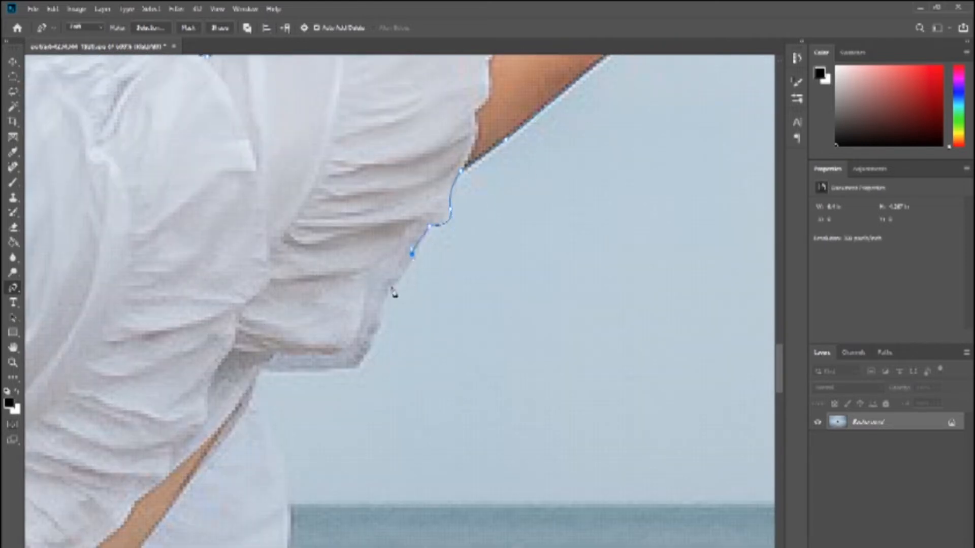
pyautogui.click(374, 334)
pyautogui.click(360, 366)
pyautogui.click(266, 369)
# Outline the loose rear panel of the skirt back to the standing leg's thigh.
pyautogui.moveTo(256, 383); pyautogui.dragTo(258, 400)
pyautogui.moveTo(320, 375); pyautogui.dragTo(412, 100)
pyautogui.moveTo(379, 247); pyautogui.dragTo(378, 277)
pyautogui.moveTo(341, 338)
pyautogui.mouseDown()
pyautogui.moveTo(321, 347)
pyautogui.moveTo(239, 329)
pyautogui.mouseUp()
pyautogui.click(210, 303)
pyautogui.moveTo(376, 388); pyautogui.dragTo(558, 248)
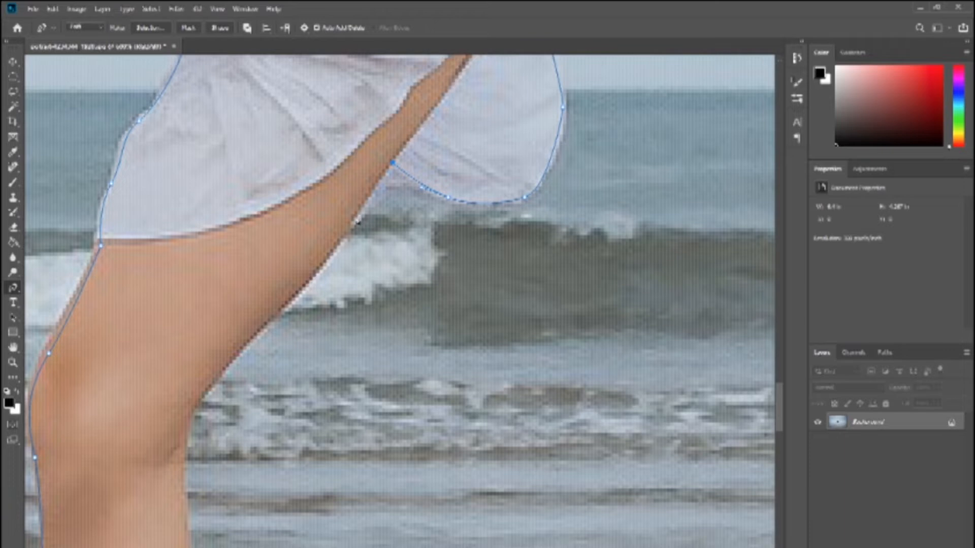
# Trace the back edge of the standing leg from the thigh past the knee and calf to the ankle.
pyautogui.moveTo(211, 372); pyautogui.dragTo(202, 384)
pyautogui.moveTo(185, 486); pyautogui.dragTo(316, 219)
pyautogui.moveTo(300, 307); pyautogui.dragTo(293, 331)
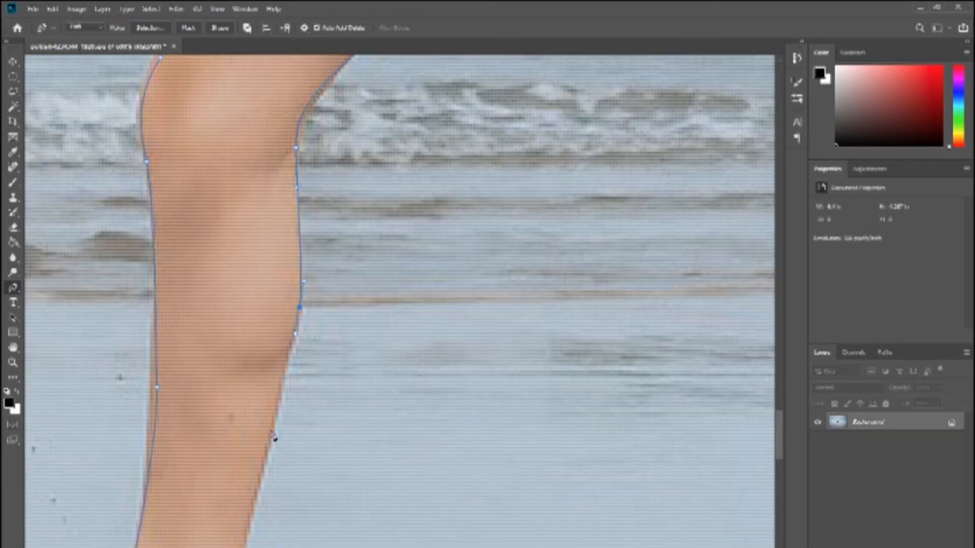
pyautogui.moveTo(271, 436); pyautogui.dragTo(266, 458)
pyautogui.moveTo(384, 337); pyautogui.dragTo(580, 19)
pyautogui.moveTo(437, 243); pyautogui.dragTo(434, 276)
# Trace around the standing foot's heel and sole and close the path at the toes.
pyautogui.moveTo(441, 315); pyautogui.dragTo(453, 340)
pyautogui.moveTo(460, 376); pyautogui.dragTo(455, 394)
pyautogui.moveTo(418, 426); pyautogui.dragTo(556, 242)
pyautogui.moveTo(452, 363); pyautogui.dragTo(445, 373)
pyautogui.click(405, 412)
# Convert the closed path around the dancer into a selection and copy the selected figure.
pyautogui.press('z')
pyautogui.rightClick(475, 312)
pyautogui.click(488, 337)
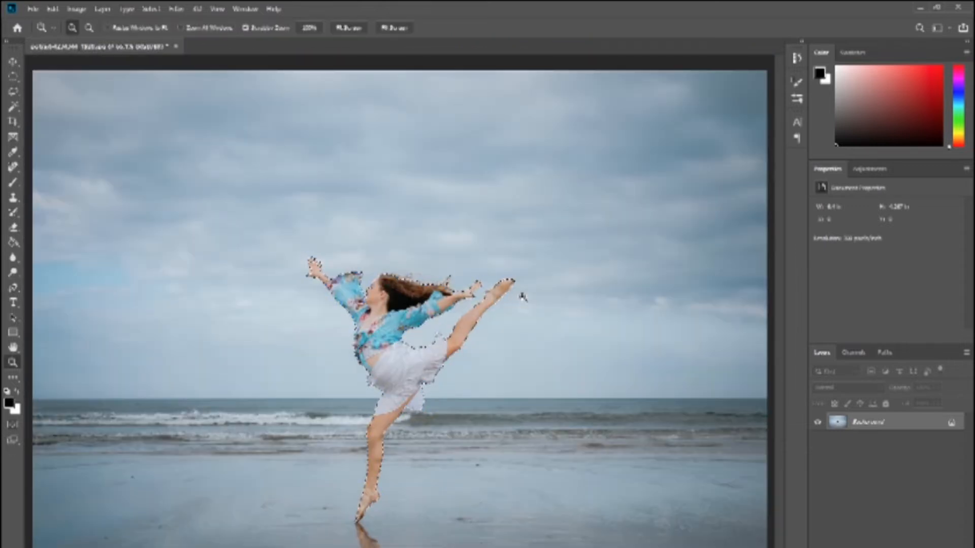
# Create a new web document from the Web Large preset.
pyautogui.hotkey('ctrl', 'n')
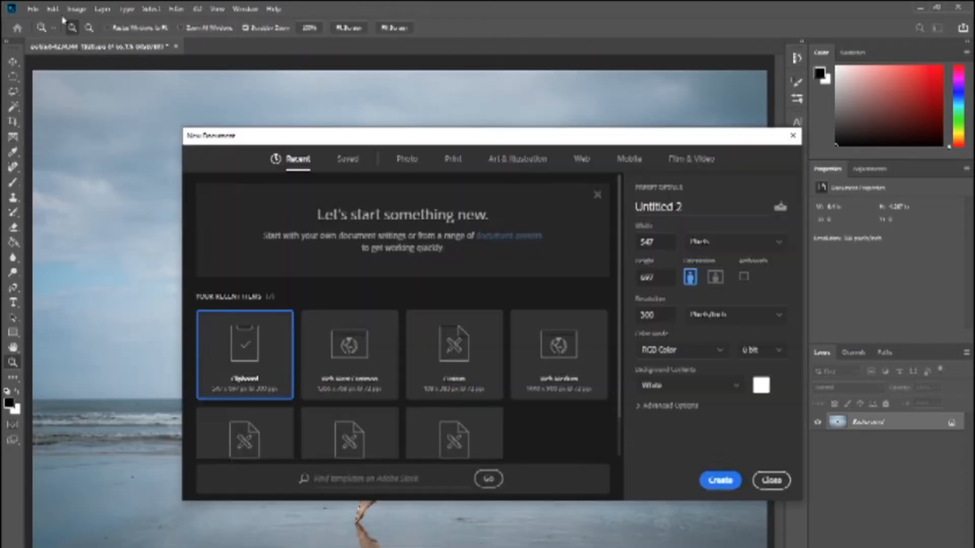
pyautogui.click(580, 158)
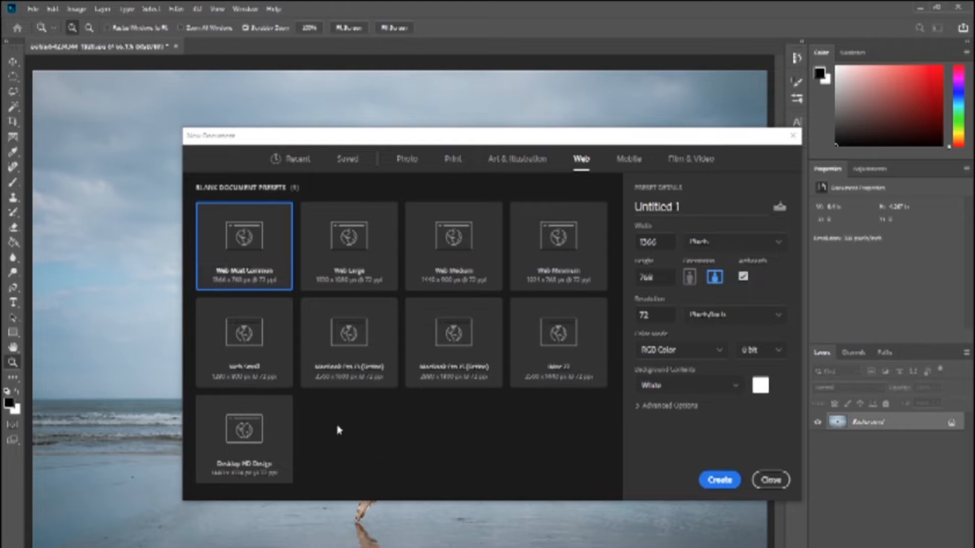
pyautogui.click(381, 246)
pyautogui.click(719, 481)
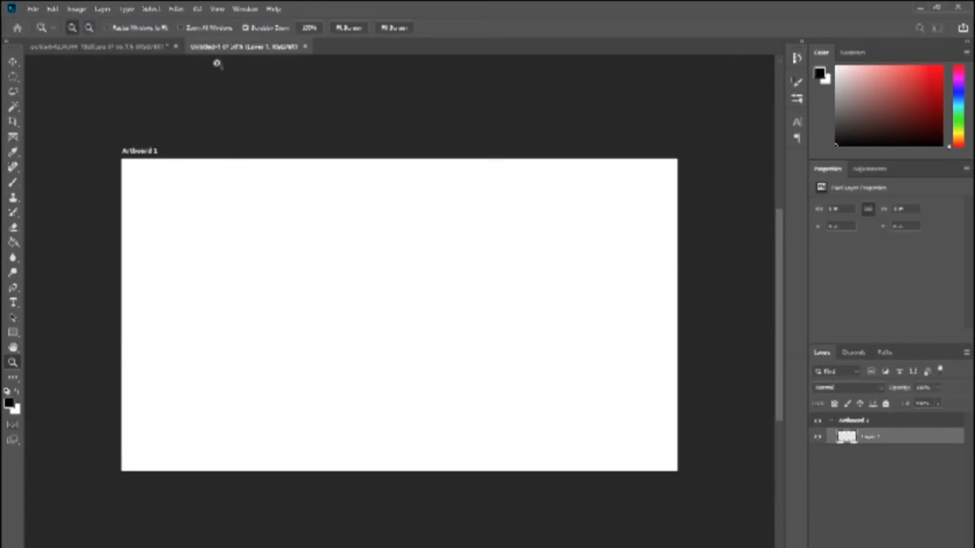
# Create another web document from the Web Medium preset at 1440 x 900 px.
pyautogui.hotkey('ctrl', 'n')
pyautogui.click(581, 159)
pyautogui.doubleClick(481, 256)
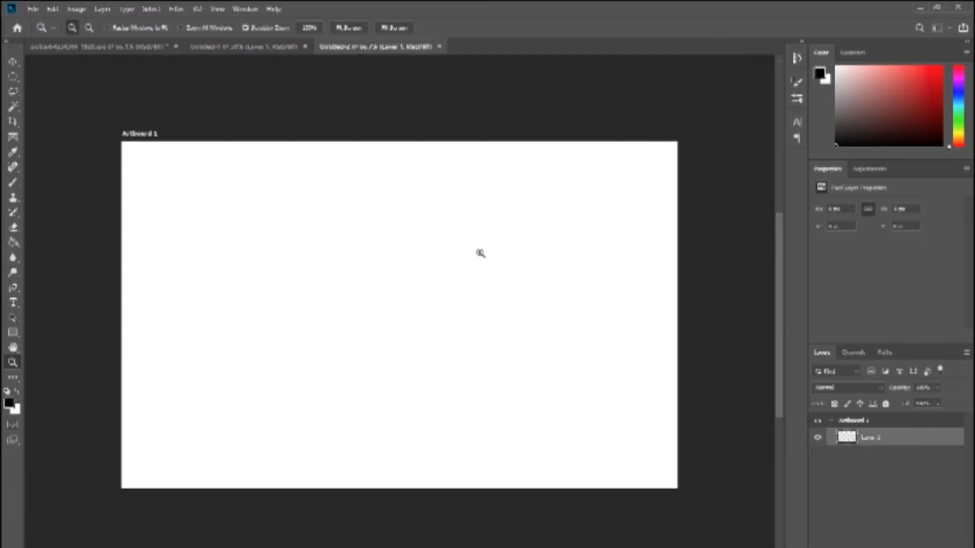
# Paste the cut-out dancer into the left half of the artboard and apply Auto Tone.
pyautogui.hotkey('ctrl', 'v')
pyautogui.moveTo(386, 300); pyautogui.dragTo(295, 280)
pyautogui.hotkey('ctrl', 'shift', 'l')
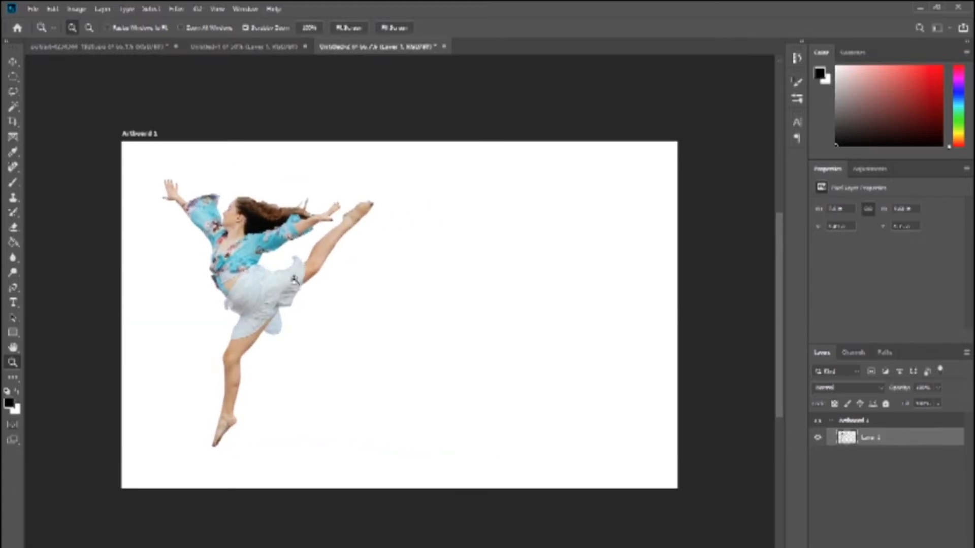
# Adjust the dancer's Levels with the midtones at 0.90 and a slightly lower white input level.
pyautogui.hotkey('ctrl', 'l')
pyautogui.moveTo(726, 216); pyautogui.dragTo(721, 217)
pyautogui.moveTo(652, 217); pyautogui.dragTo(657, 219)
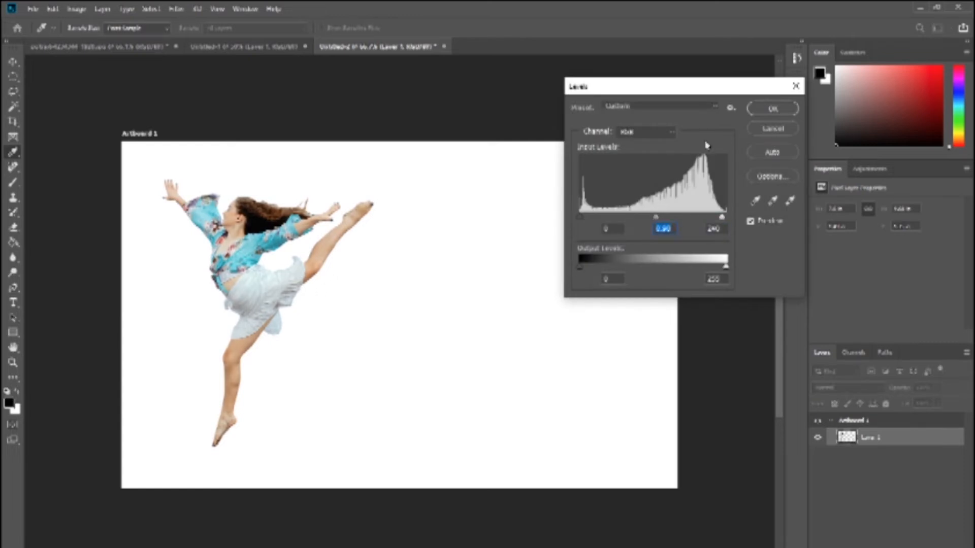
pyautogui.press('Return')
# Scale the dancer down to about 90% and reposition the figure in the left part of the artboard.
pyautogui.hotkey('ctrl', 't')
pyautogui.moveTo(371, 178); pyautogui.dragTo(345, 204)
pyautogui.moveTo(247, 314); pyautogui.dragTo(237, 300)
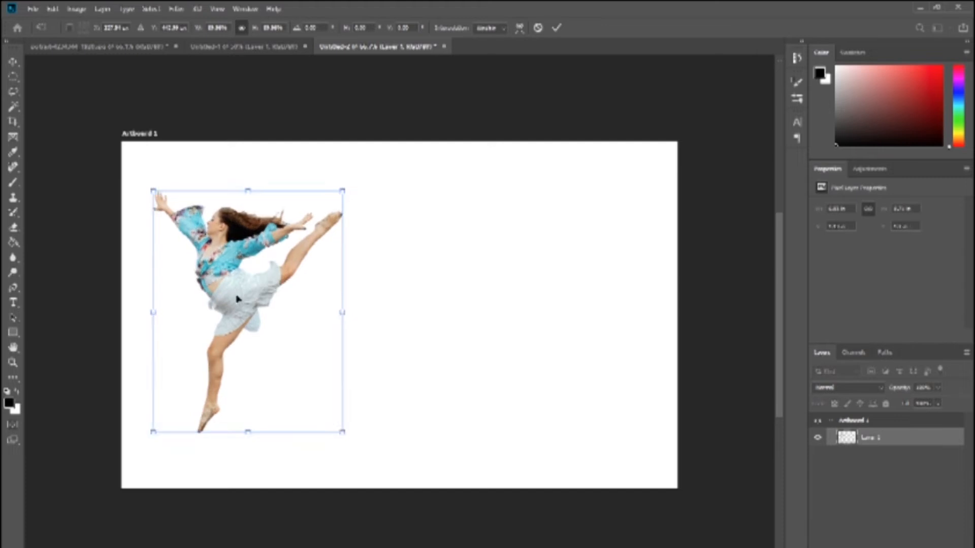
pyautogui.press('Return')
# Duplicate the dancer and place the copy at the right edge of the artboard, level with the original.
pyautogui.hotkey('ctrl', 'j')
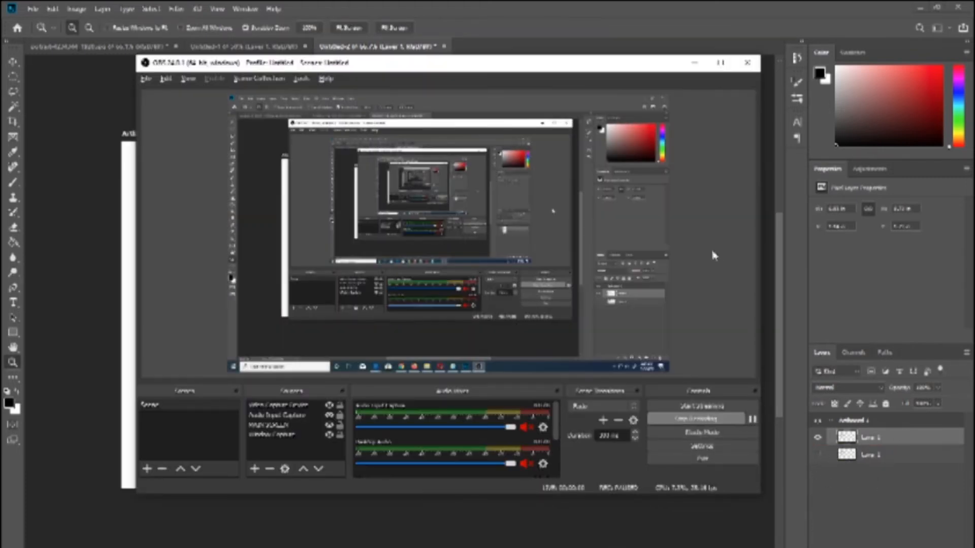
pyautogui.click(698, 62)
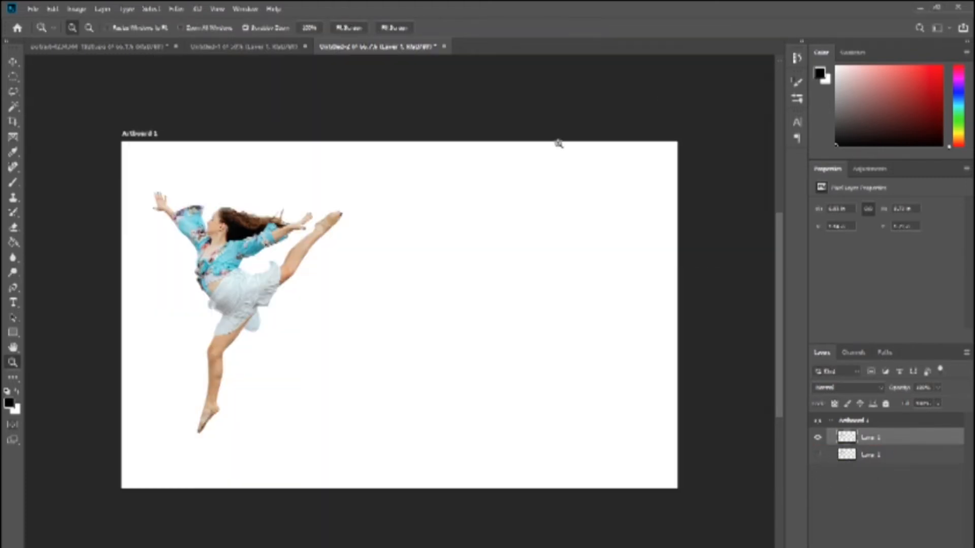
pyautogui.moveTo(232, 274); pyautogui.dragTo(547, 279)
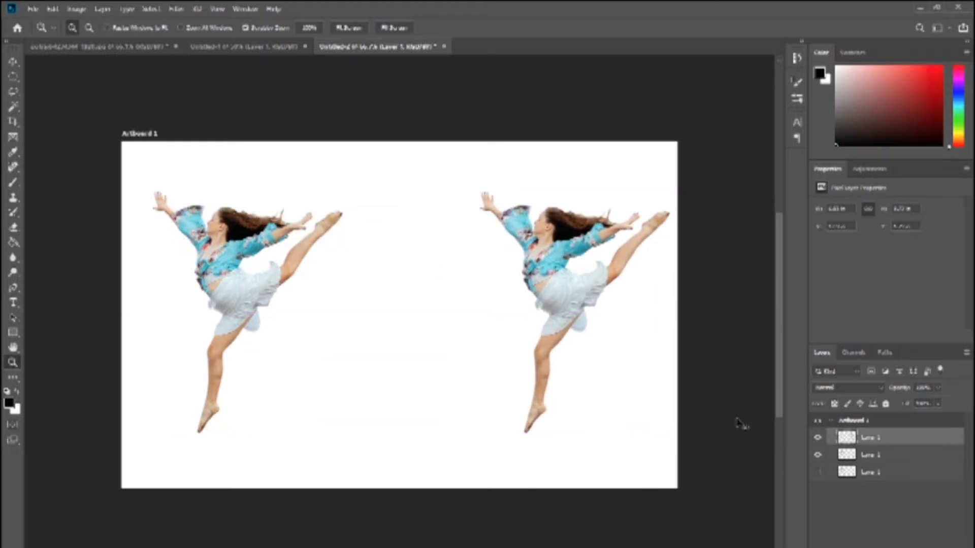
# Repeat the duplicate-and-shift transform on the right-hand dancer to build a dense trail of copies running left until it overlaps the original dancer.
pyautogui.hotkey('ctrl', 'alt', 'shift', 't')
pyautogui.hotkey('ctrl', 'alt', 'shift', 't')
pyautogui.hotkey('ctrl', 'alt', 'shift', 't')
pyautogui.hotkey('ctrl', 'alt', 'shift', 't')
pyautogui.hotkey('ctrl', 'alt', 'shift', 't')
pyautogui.hotkey('ctrl', 'alt', 'shift', 't')
pyautogui.hotkey('ctrl', 'alt', 'shift', 't')
pyautogui.hotkey('ctrl', 'alt', 'shift', 't')
pyautogui.hotkey('ctrl', 'alt', 'shift', 't')
pyautogui.hotkey('ctrl', 'alt', 'shift', 't')
pyautogui.hotkey('ctrl', 'alt', 'shift', 't')
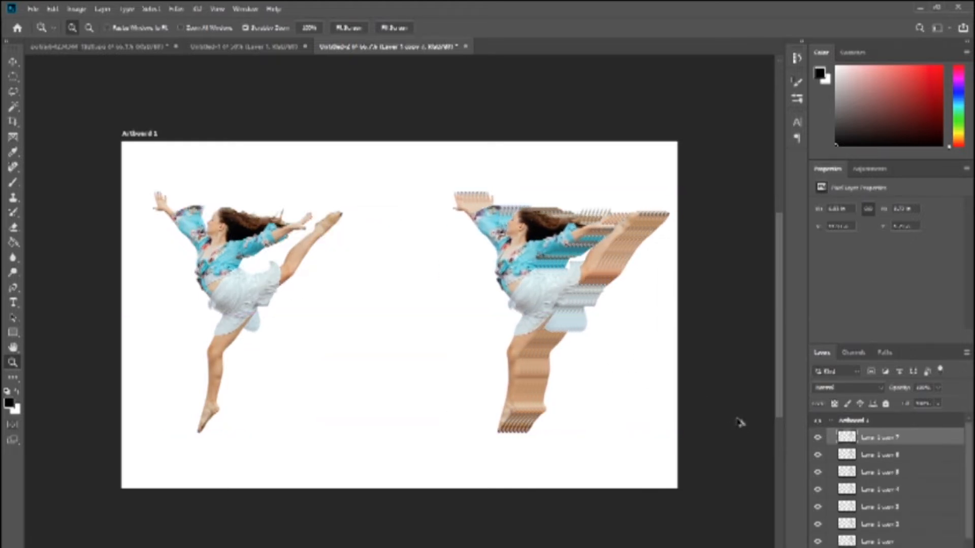
pyautogui.hotkey('ctrl', 'alt', 'shift', 't')
pyautogui.hotkey('ctrl', 'alt', 'shift', 't')
pyautogui.hotkey('ctrl', 'alt', 'shift', 't')
pyautogui.hotkey('ctrl', 'alt', 'shift', 't')
pyautogui.hotkey('ctrl', 'alt', 'shift', 't')
pyautogui.hotkey('ctrl', 'alt', 'shift', 't')
pyautogui.hotkey('ctrl', 'alt', 'shift', 't')
pyautogui.hotkey('ctrl', 'alt', 'shift', 't')
pyautogui.hotkey('ctrl', 'alt', 'shift', 't')
pyautogui.hotkey('ctrl', 'alt', 'shift', 't')
pyautogui.hotkey('ctrl', 'alt', 'shift', 't')
pyautogui.hotkey('ctrl', 'alt', 'shift', 't')
pyautogui.hotkey('ctrl', 'alt', 'shift', 't')
pyautogui.hotkey('ctrl', 'alt', 'shift', 't')
pyautogui.hotkey('ctrl', 'alt', 'shift', 't')
pyautogui.hotkey('ctrl', 'alt', 'shift', 't')
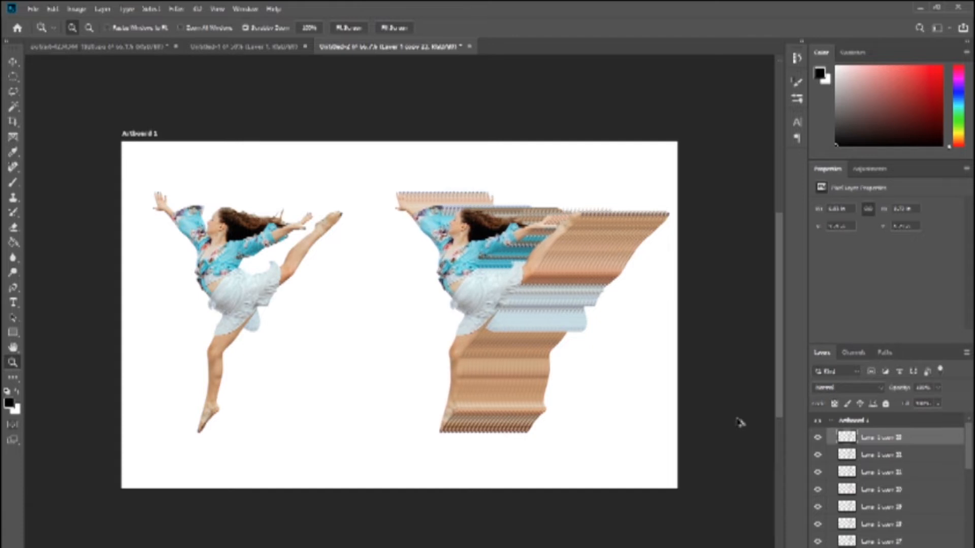
pyautogui.hotkey('ctrl', 'alt', 'shift', 't')
pyautogui.hotkey('ctrl', 'alt', 'shift', 't')
pyautogui.hotkey('ctrl', 'alt', 'shift', 't')
pyautogui.hotkey('ctrl', 'alt', 'shift', 't')
pyautogui.hotkey('ctrl', 'alt', 'shift', 't')
pyautogui.hotkey('ctrl', 'alt', 'shift', 't')
pyautogui.hotkey('ctrl', 'alt', 'shift', 't')
pyautogui.hotkey('ctrl', 'alt', 'shift', 't')
pyautogui.hotkey('ctrl', 'alt', 'shift', 't')
pyautogui.hotkey('ctrl', 'alt', 'shift', 't')
pyautogui.hotkey('ctrl', 'alt', 'shift', 't')
pyautogui.hotkey('ctrl', 'alt', 'shift', 't')
pyautogui.hotkey('ctrl', 'alt', 'shift', 't')
pyautogui.hotkey('ctrl', 'alt', 'shift', 't')
pyautogui.hotkey('ctrl', 'alt', 'shift', 't')
pyautogui.hotkey('ctrl', 'alt', 'shift', 't')
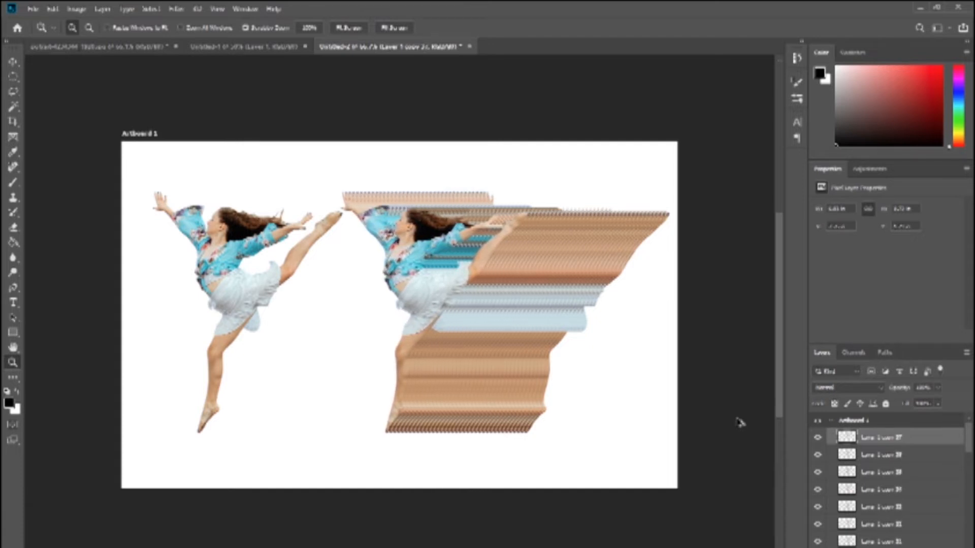
pyautogui.hotkey('ctrl', 'alt', 'shift', 't')
pyautogui.hotkey('ctrl', 'alt', 'shift', 't')
pyautogui.hotkey('ctrl', 'alt', 'shift', 't')
pyautogui.hotkey('ctrl', 'alt', 'shift', 't')
pyautogui.hotkey('ctrl', 'alt', 'shift', 't')
pyautogui.hotkey('ctrl', 'alt', 'shift', 't')
pyautogui.hotkey('ctrl', 'alt', 'shift', 't')
pyautogui.hotkey('ctrl', 'alt', 'shift', 't')
pyautogui.hotkey('ctrl', 'alt', 'shift', 't')
pyautogui.hotkey('ctrl', 'alt', 'shift', 't')
pyautogui.hotkey('ctrl', 'alt', 'shift', 't')
pyautogui.hotkey('ctrl', 'alt', 'shift', 't')
pyautogui.hotkey('ctrl', 'alt', 'shift', 't')
pyautogui.hotkey('ctrl', 'alt', 'shift', 't')
pyautogui.hotkey('ctrl', 'alt', 'shift', 't')
pyautogui.hotkey('ctrl', 'alt', 'shift', 't')
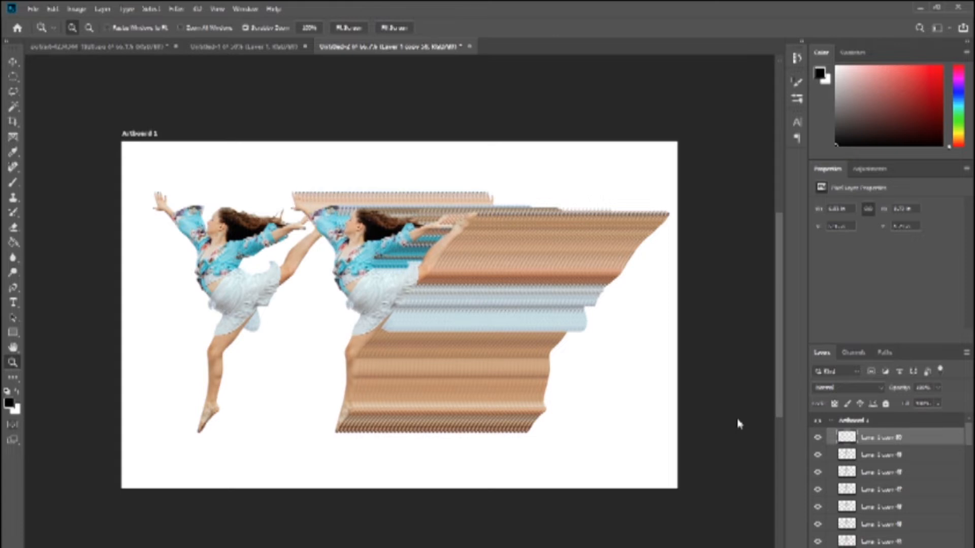
pyautogui.hotkey('ctrl', 'alt', 'shift', 't')
pyautogui.hotkey('ctrl', 'alt', 'shift', 't')
pyautogui.hotkey('ctrl', 'alt', 'shift', 't')
pyautogui.hotkey('ctrl', 'alt', 'shift', 't')
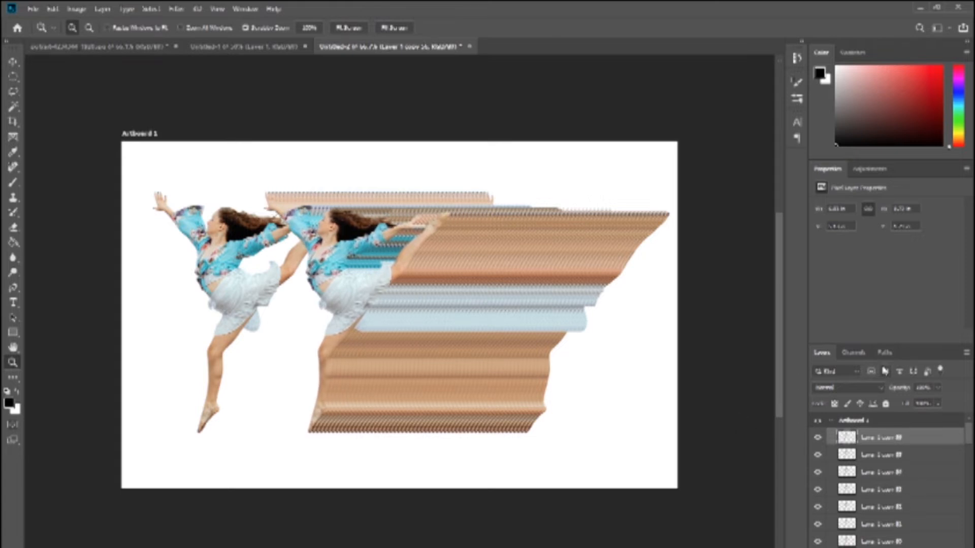
# Detach and lengthen the Layers panel, and merge the stacked trail copies from the topmost layer down to Layer 1 copy 2.
pyautogui.moveTo(822, 353); pyautogui.dragTo(720, 104)
pyautogui.moveTo(830, 231); pyautogui.dragTo(829, 547)
pyautogui.scroll(-18, 787, 424)
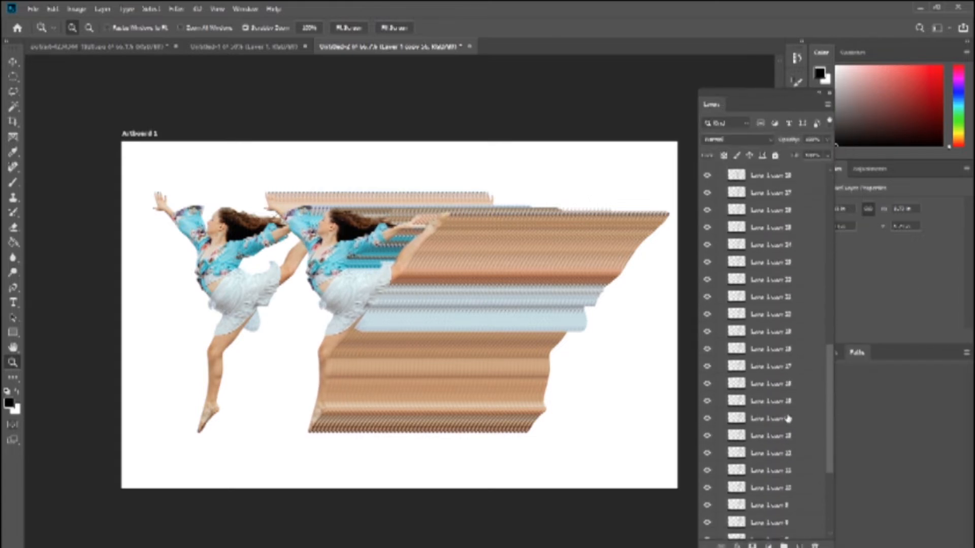
pyautogui.scroll(-4, 788, 418)
pyautogui.keyDown('shift'); pyautogui.click(781, 459); pyautogui.keyUp('shift')
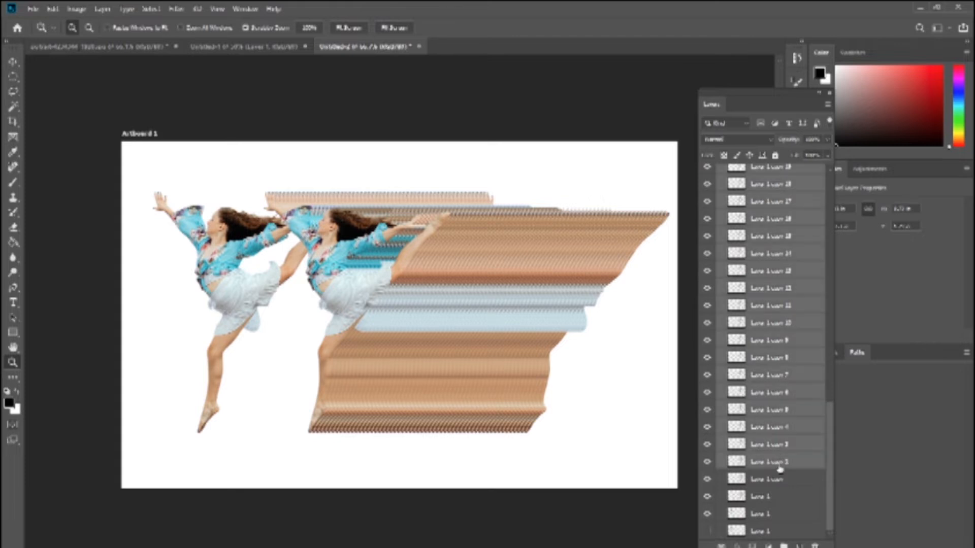
pyautogui.hotkey('ctrl', 'e')
# Check the merged trail by toggling its visibility and hide the remaining dancer layers beneath it.
pyautogui.click(707, 190)
pyautogui.click(707, 191)
pyautogui.click(708, 190)
pyautogui.click(707, 191)
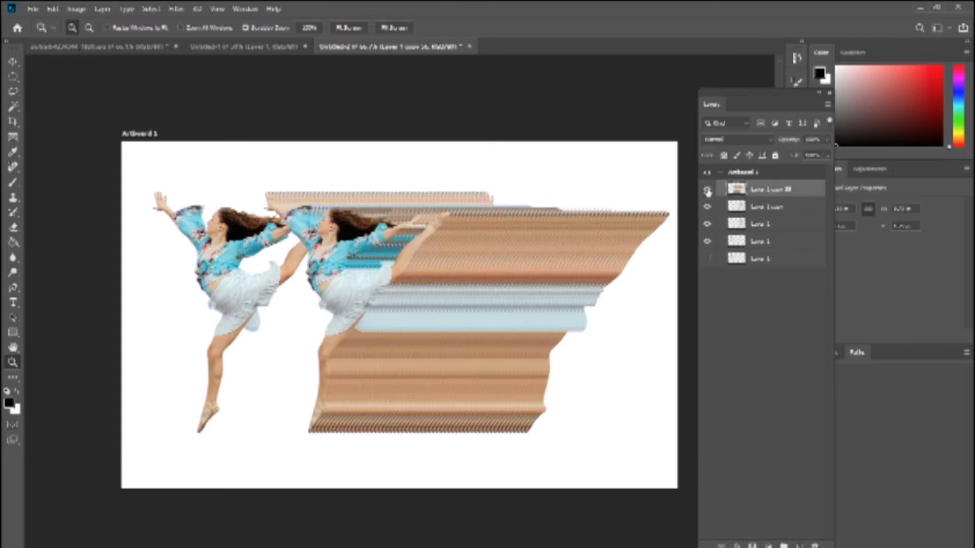
pyautogui.click(707, 206)
pyautogui.click(707, 224)
pyautogui.click(708, 242)
pyautogui.click(708, 242)
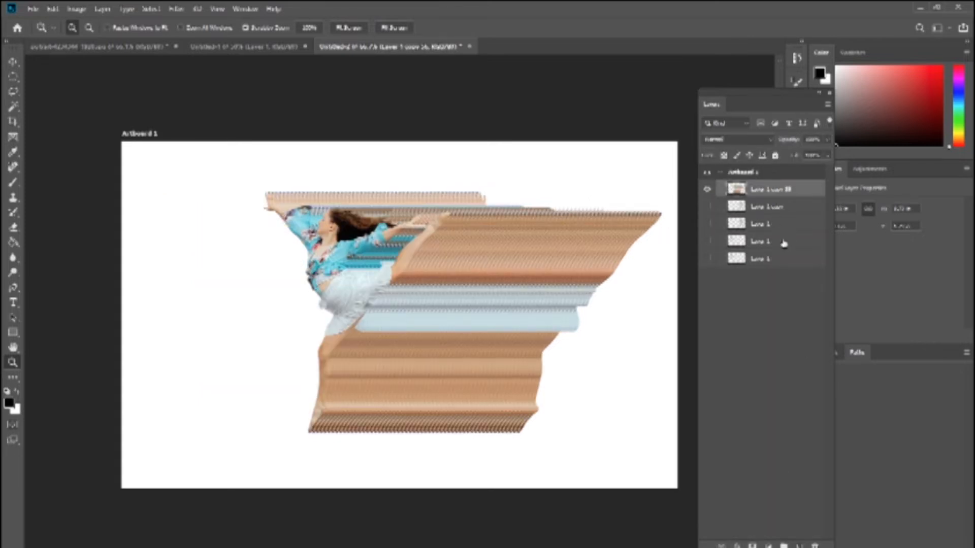
# Make a Single Column Marquee selection through the middle of the merged trail and copy it to a new layer.
pyautogui.click(13, 77)
pyautogui.click(60, 110)
pyautogui.click(465, 315)
pyautogui.hotkey('ctrl', 'j')
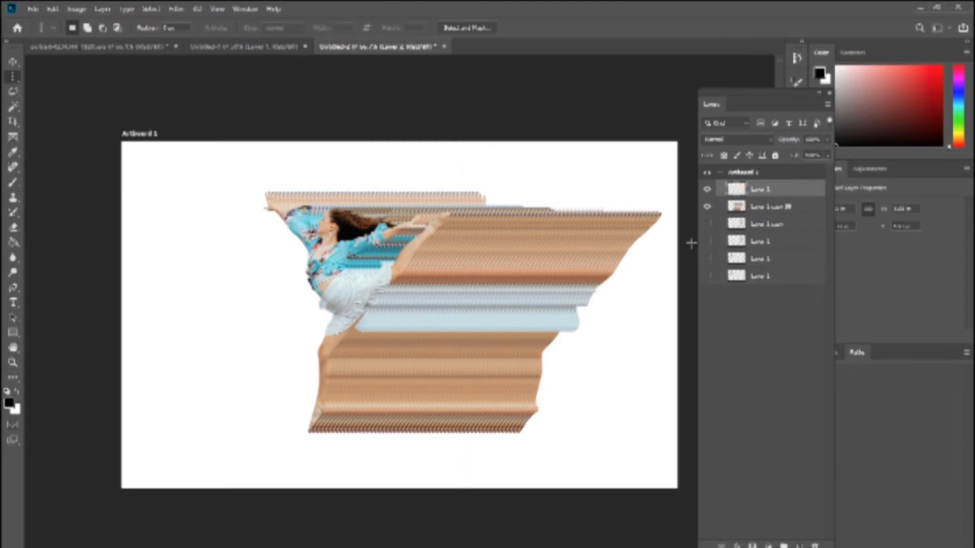
# Hide the merged trail and stretch the copied pixel column horizontally into a striped band across the artboard.
pyautogui.click(707, 206)
pyautogui.hotkey('ctrl', 't')
pyautogui.moveTo(465, 315); pyautogui.dragTo(759, 305)
pyautogui.press('Return')
pyautogui.press('m')
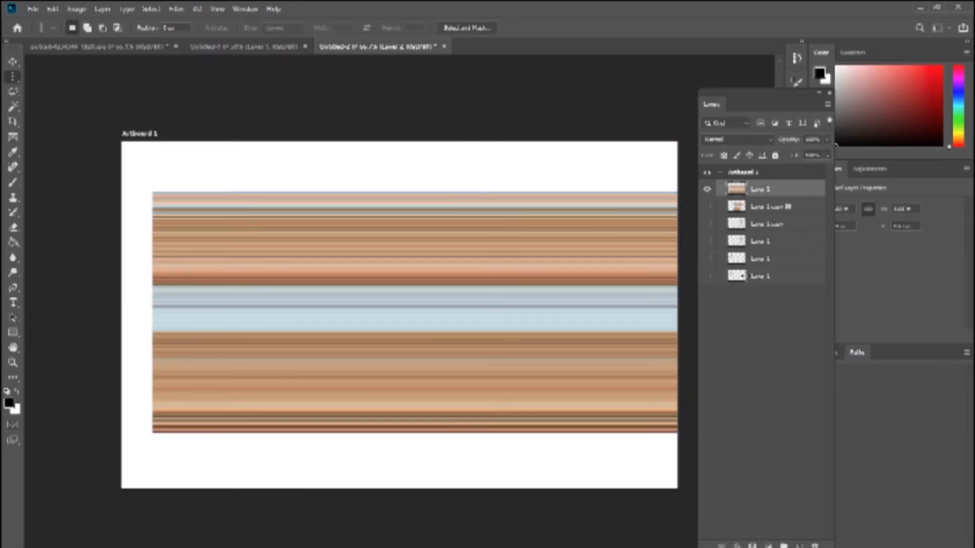
# Show the original dancer at the top of the layer stack, and display the merged trail in place of the striped band.
pyautogui.click(707, 258)
pyautogui.moveTo(785, 259); pyautogui.dragTo(762, 182)
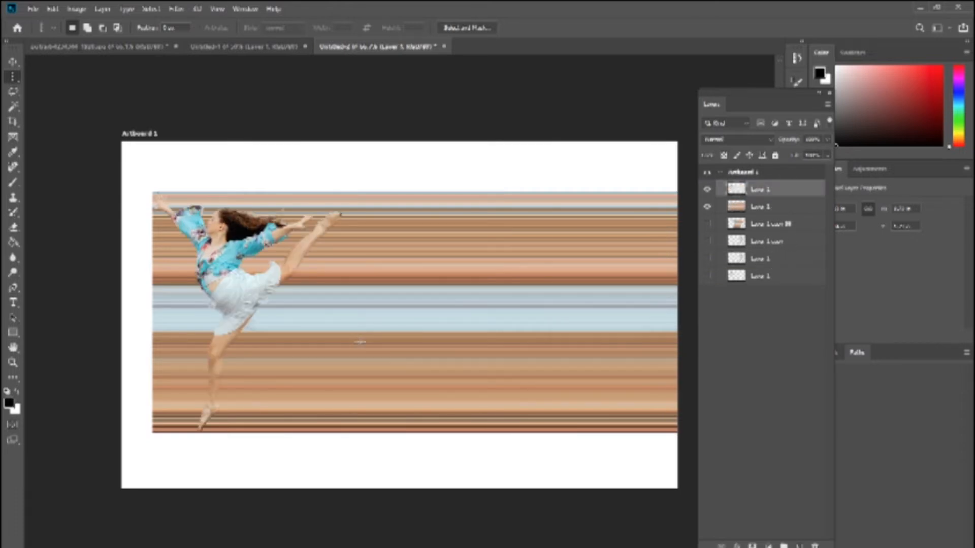
pyautogui.click(710, 224)
pyautogui.click(710, 206)
# Copy a single pixel column through the trail's front dancer, just right of her face, to a new layer and hide the trail.
pyautogui.click(376, 185)
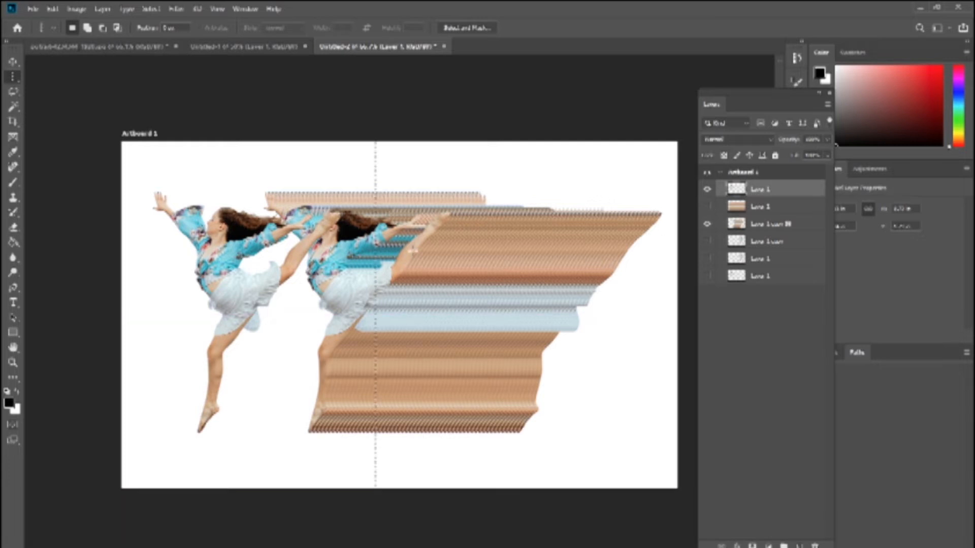
pyautogui.click(707, 225)
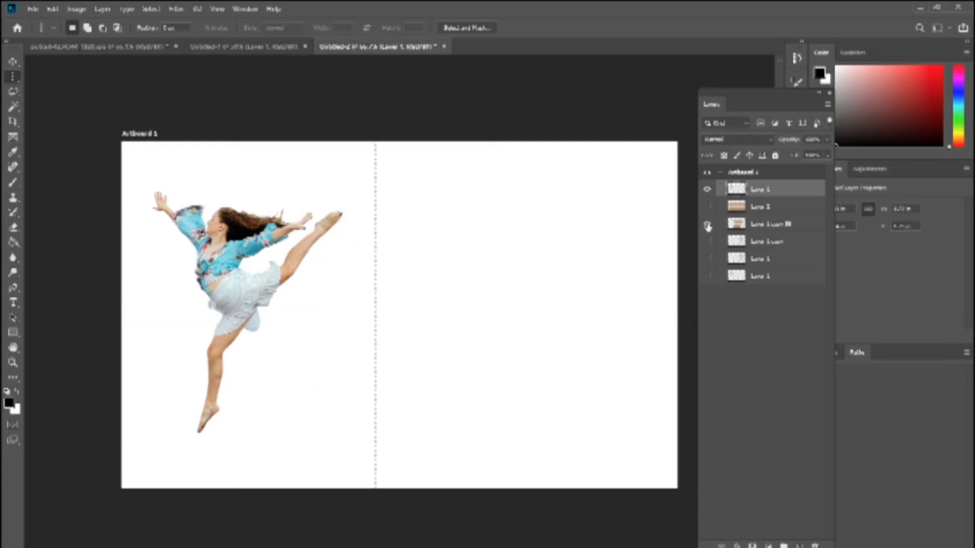
pyautogui.click(708, 225)
pyautogui.click(762, 225)
pyautogui.hotkey('ctrl', 'j')
pyautogui.click(707, 242)
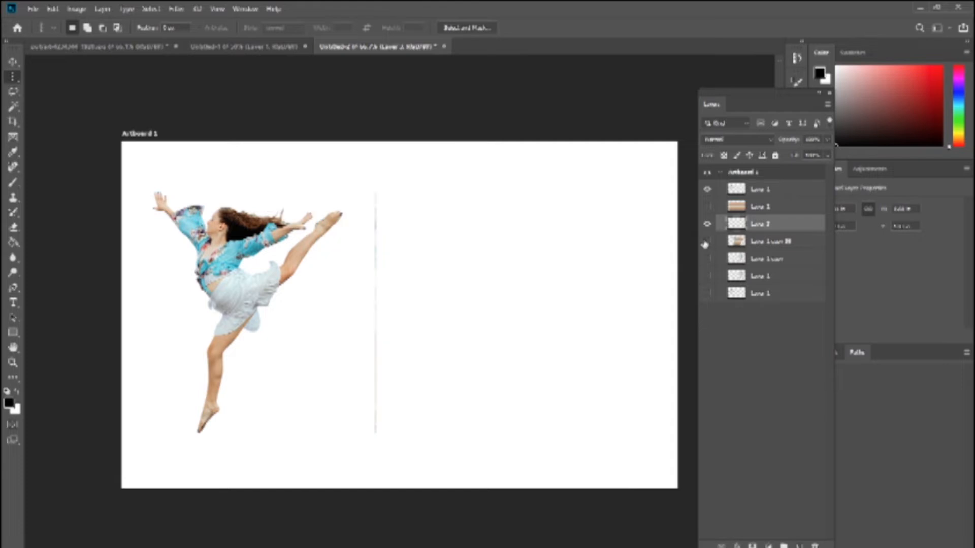
# Stretch the new pixel column horizontally from the dancer's raised front hand to past the right edge of the artboard.
pyautogui.hotkey('ctrl', 't')
pyautogui.moveTo(377, 312); pyautogui.dragTo(703, 301)
pyautogui.moveTo(375, 312); pyautogui.dragTo(152, 329)
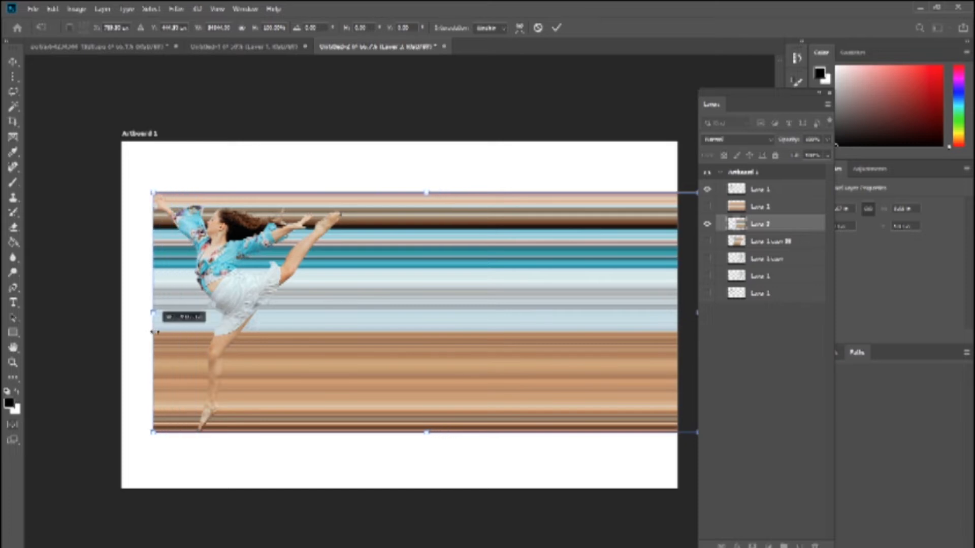
pyautogui.press('Return')
# Add a layer mask to the new striped band behind the dancer.
pyautogui.press('z')
pyautogui.click(229, 312)
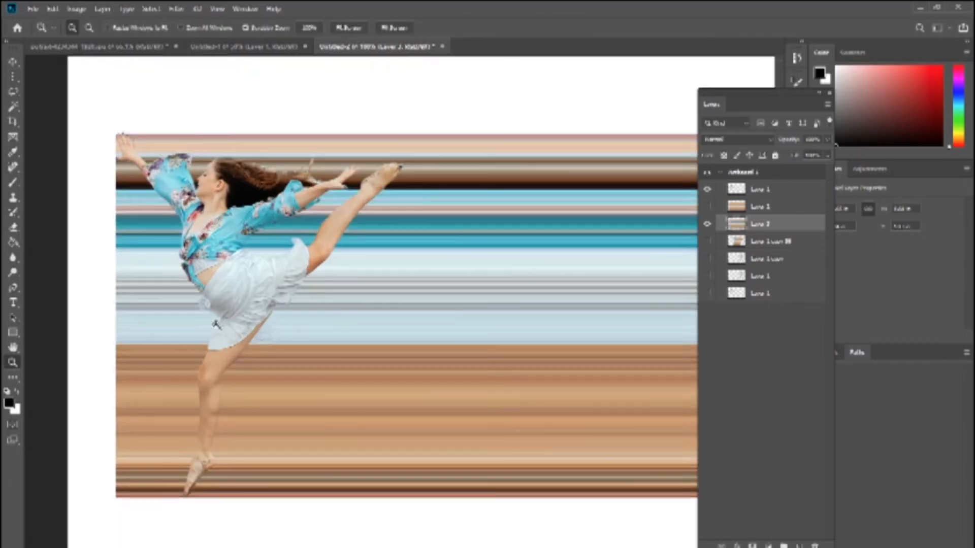
pyautogui.click(223, 316)
pyautogui.moveTo(329, 275); pyautogui.dragTo(486, 389)
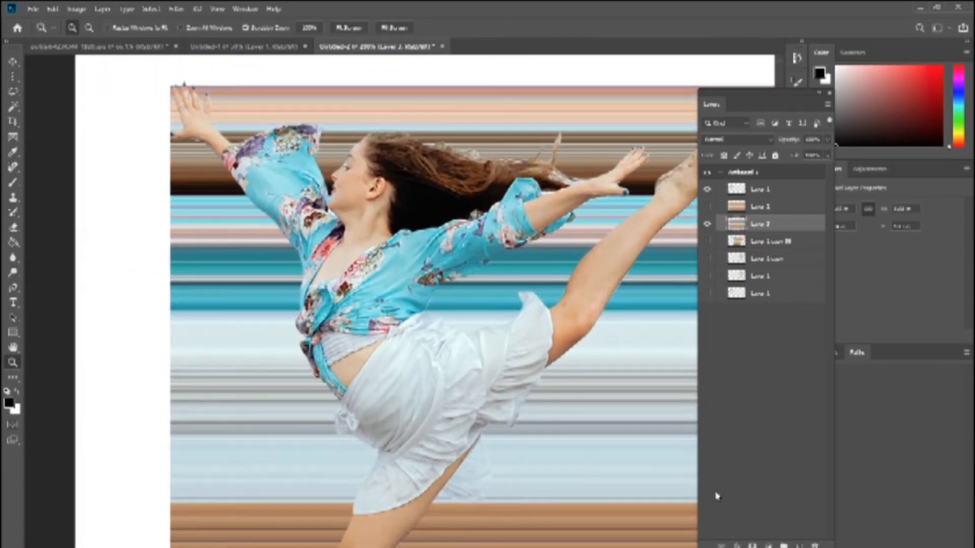
pyautogui.click(753, 546)
# Paint black on the mask with a small brush to hide the stripes along the dancer's front arm and torso outline.
pyautogui.moveTo(584, 385); pyautogui.dragTo(587, 434)
pyautogui.press('b')
pyautogui.press('[')
pyautogui.press('[')
pyautogui.press('[')
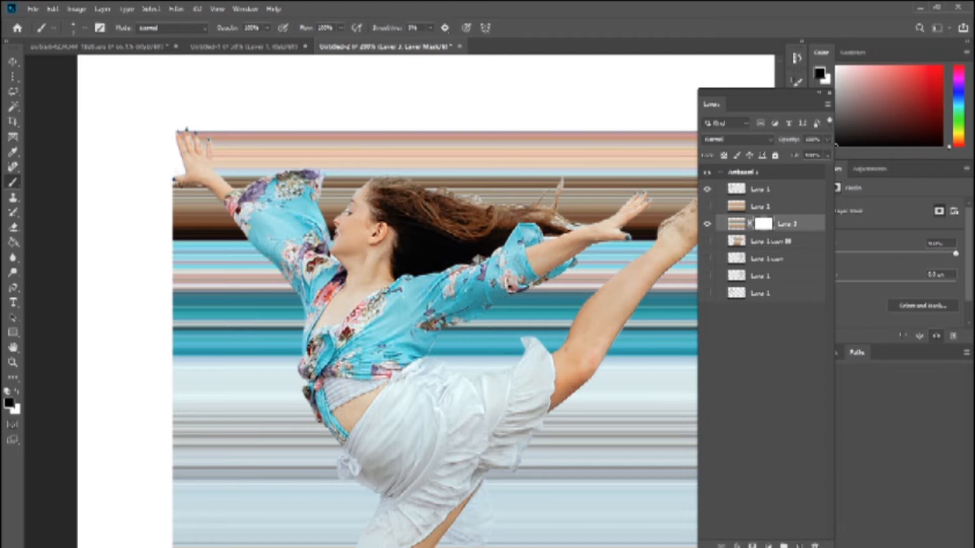
pyautogui.moveTo(228, 216); pyautogui.dragTo(274, 267)
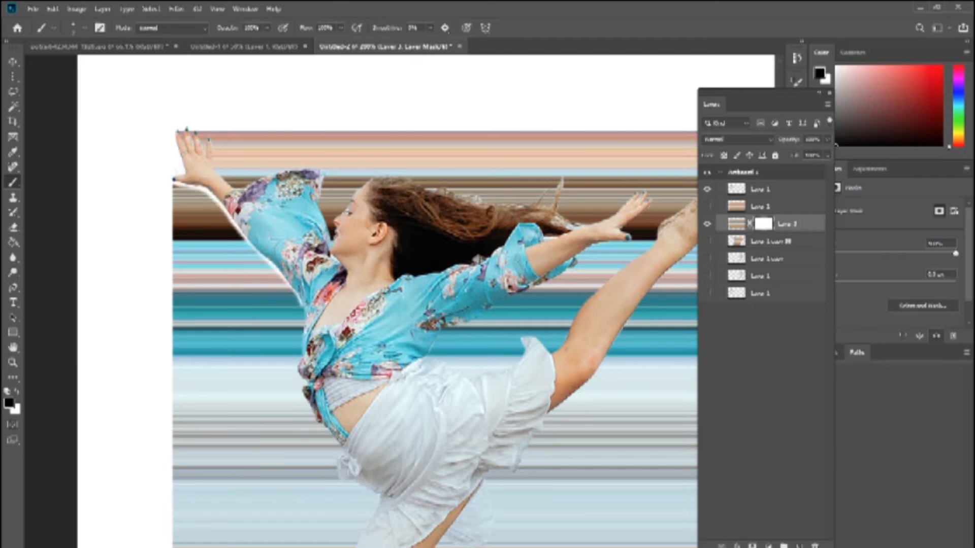
pyautogui.moveTo(305, 399); pyautogui.dragTo(349, 456)
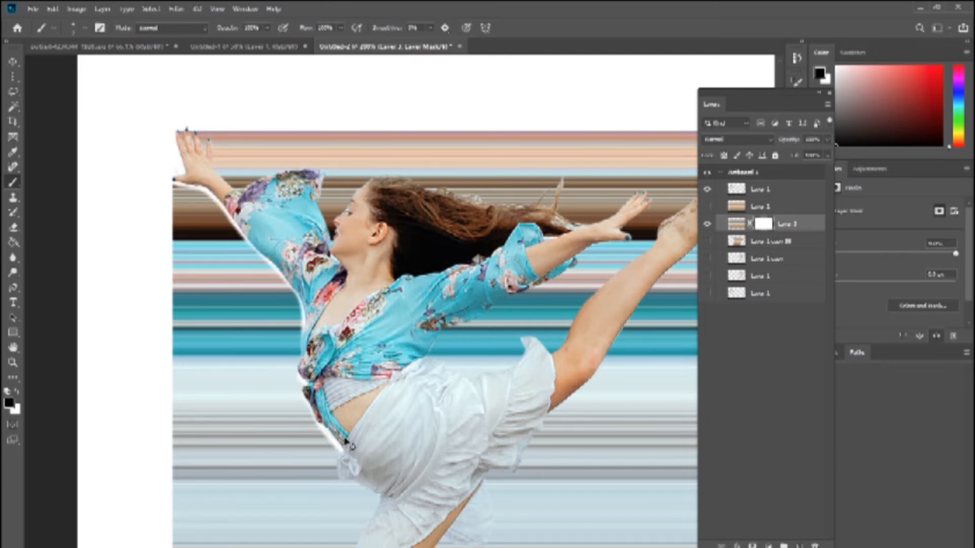
# Mask out the remaining stripes in front of the dancer's body, skirt and standing leg down to the foot.
pyautogui.hotkey('ctrl', '-')
pyautogui.moveTo(387, 400)
pyautogui.mouseDown()
pyautogui.moveTo(364, 492)
pyautogui.moveTo(361, 546)
pyautogui.mouseUp()
pyautogui.moveTo(323, 428); pyautogui.dragTo(341, 331)
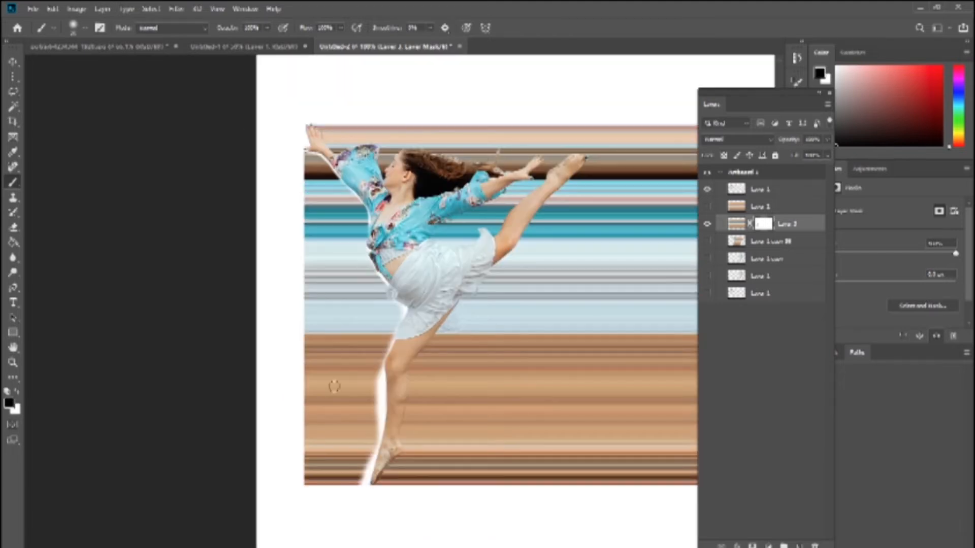
pyautogui.moveTo(305, 389)
pyautogui.mouseDown()
pyautogui.moveTo(308, 249)
pyautogui.moveTo(286, 174)
pyautogui.moveTo(315, 160)
pyautogui.moveTo(307, 192)
pyautogui.moveTo(312, 164)
pyautogui.moveTo(366, 221)
pyautogui.moveTo(361, 245)
pyautogui.moveTo(318, 198)
pyautogui.moveTo(318, 175)
pyautogui.moveTo(327, 175)
pyautogui.moveTo(343, 234)
pyautogui.moveTo(335, 264)
pyautogui.moveTo(350, 266)
pyautogui.moveTo(323, 286)
pyautogui.moveTo(355, 261)
pyautogui.moveTo(361, 281)
pyautogui.moveTo(298, 280)
pyautogui.moveTo(391, 285)
pyautogui.moveTo(339, 308)
pyautogui.moveTo(363, 315)
pyautogui.moveTo(348, 330)
pyautogui.moveTo(380, 350)
pyautogui.moveTo(390, 339)
pyautogui.moveTo(366, 443)
pyautogui.moveTo(359, 337)
pyautogui.moveTo(305, 479)
pyautogui.moveTo(311, 418)
pyautogui.moveTo(299, 409)
pyautogui.moveTo(341, 332)
pyautogui.moveTo(307, 402)
pyautogui.moveTo(334, 406)
pyautogui.moveTo(349, 388)
pyautogui.moveTo(349, 417)
pyautogui.moveTo(380, 413)
pyautogui.moveTo(355, 486)
pyautogui.moveTo(340, 496)
pyautogui.moveTo(344, 477)
pyautogui.moveTo(314, 487)
pyautogui.mouseUp()
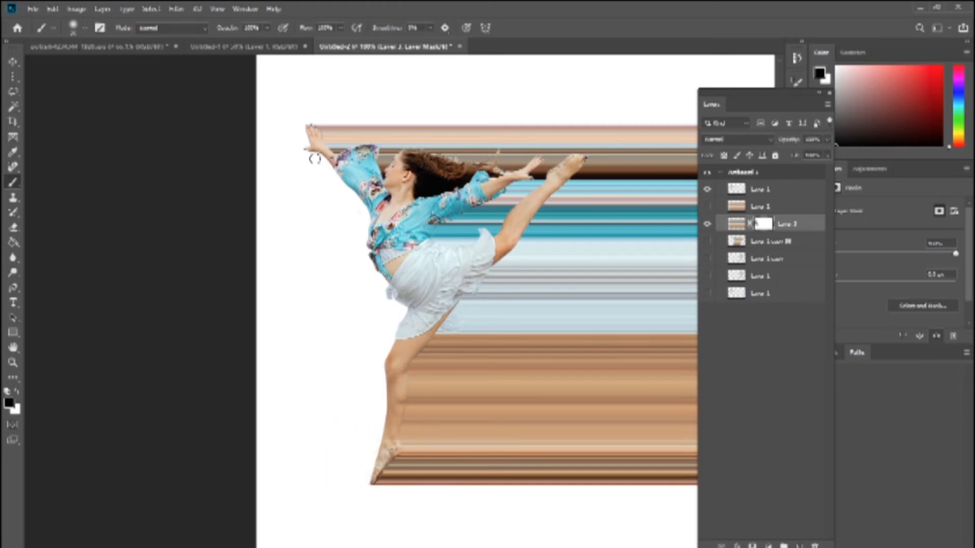
# Warp the striped band, pulling its upper-right corner down below the artboard and raising the upper edge into an arch.
pyautogui.press('z')
pyautogui.keyDown('alt'); pyautogui.click(411, 347); pyautogui.keyUp('alt')
pyautogui.keyDown('alt'); pyautogui.click(420, 302); pyautogui.keyUp('alt')
pyautogui.moveTo(392, 279); pyautogui.dragTo(197, 290)
pyautogui.hotkey('ctrl', 't')
pyautogui.click(518, 30)
pyautogui.moveTo(544, 213); pyautogui.dragTo(515, 512)
pyautogui.moveTo(408, 214); pyautogui.dragTo(536, 151)
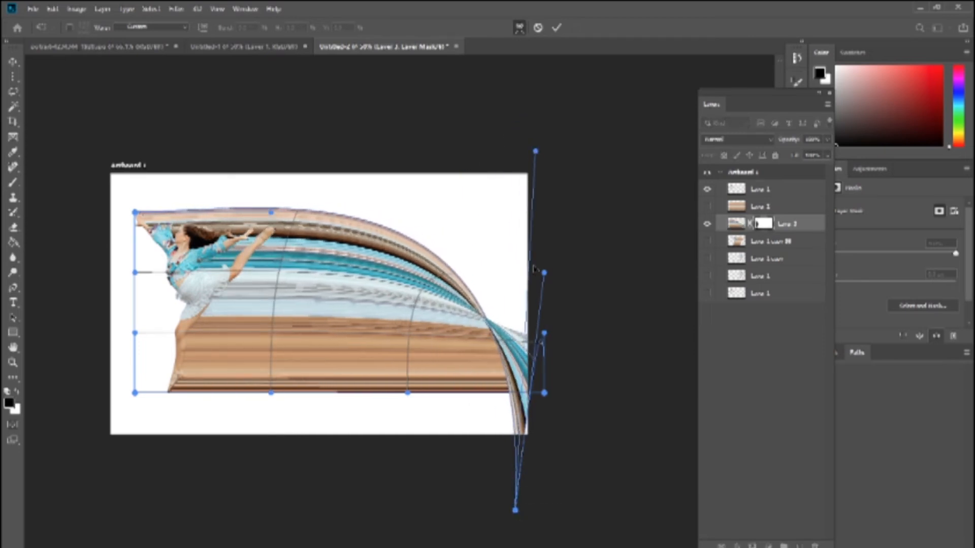
# Raise the band's lower-right corner and reposition the curve handles so the stripes cross into a twisted ribbon.
pyautogui.moveTo(543, 392); pyautogui.dragTo(569, 95)
pyautogui.moveTo(408, 393); pyautogui.dragTo(410, 405)
pyautogui.moveTo(427, 517); pyautogui.dragTo(457, 365)
pyautogui.moveTo(515, 511); pyautogui.dragTo(632, 534)
pyautogui.moveTo(536, 151); pyautogui.dragTo(452, 179)
pyautogui.moveTo(544, 213); pyautogui.dragTo(549, 493)
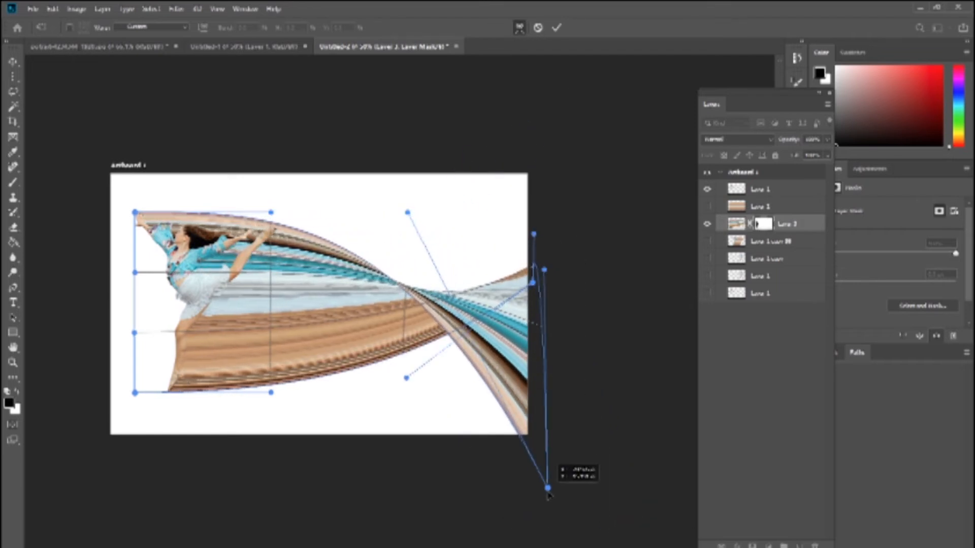
pyautogui.moveTo(533, 283); pyautogui.dragTo(536, 261)
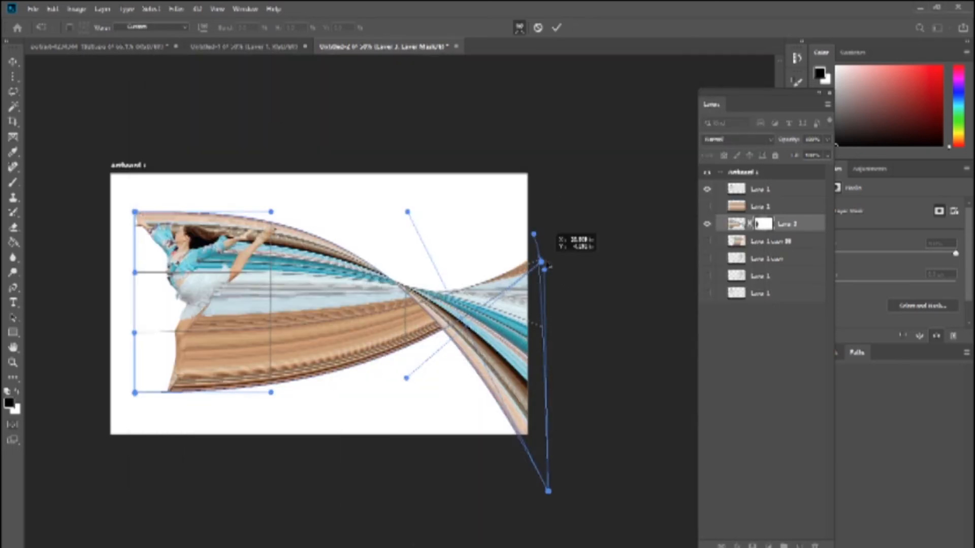
# Refine the ribbon's warp handles to arch the upper edge higher and shift the twist closer to the artboard's right edge.
pyautogui.moveTo(549, 265); pyautogui.dragTo(574, 249)
pyautogui.moveTo(407, 211); pyautogui.dragTo(449, 146)
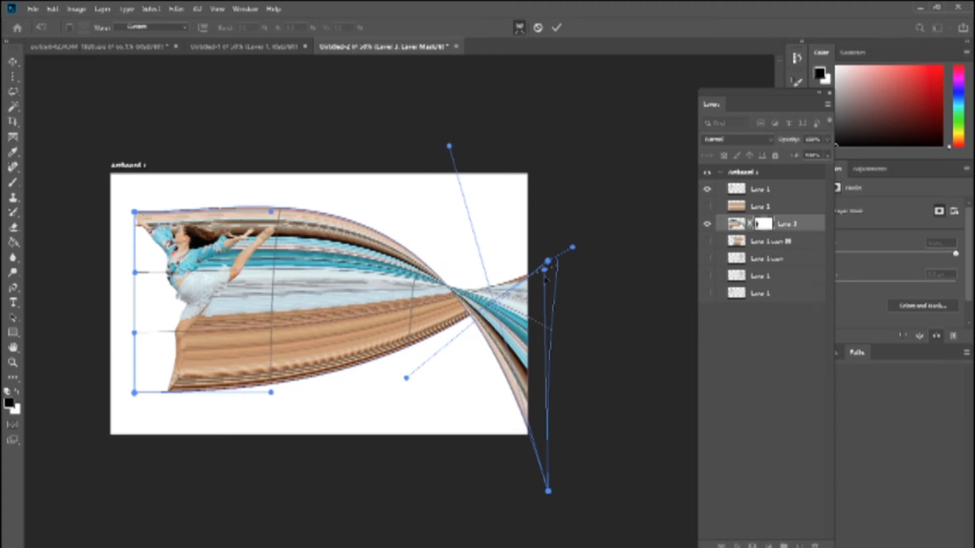
pyautogui.moveTo(544, 269); pyautogui.dragTo(524, 240)
pyautogui.moveTo(525, 290); pyautogui.dragTo(524, 309)
pyautogui.moveTo(548, 491); pyautogui.dragTo(518, 457)
pyautogui.moveTo(533, 274); pyautogui.dragTo(561, 306)
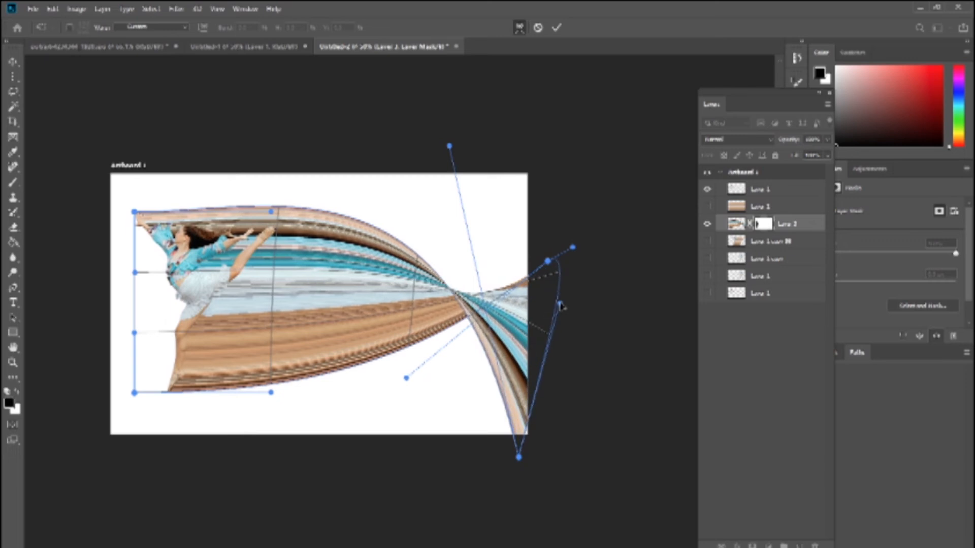
pyautogui.moveTo(548, 261); pyautogui.dragTo(578, 317)
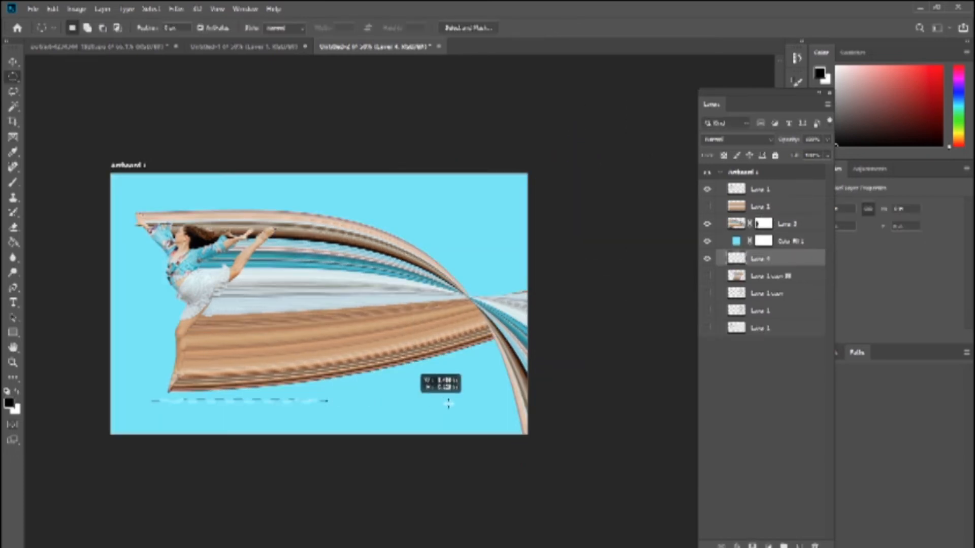
# Draw a thin, wide elliptical selection below the dancer and move Layer 4 above the blue Color Fill layer.
pyautogui.moveTo(448, 404); pyautogui.dragTo(492, 405)
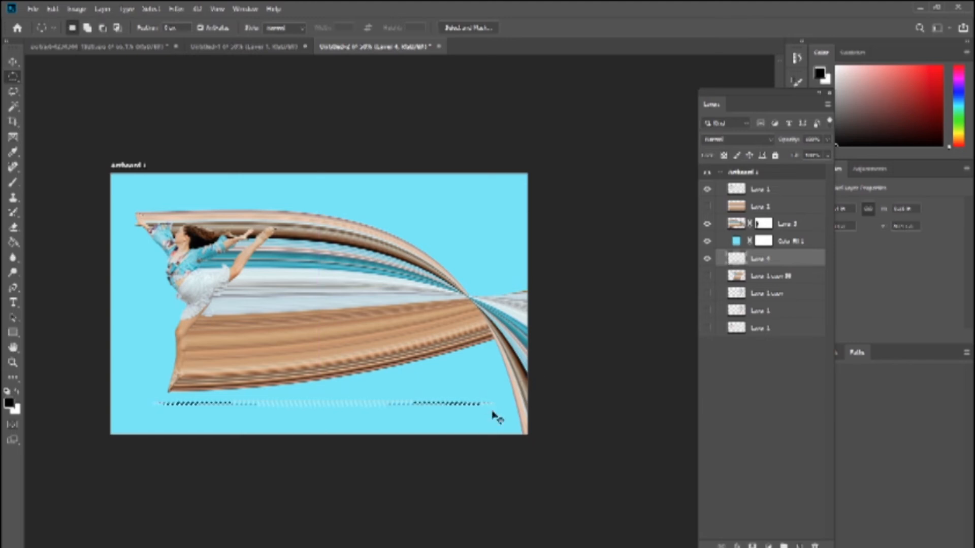
pyautogui.moveTo(801, 261); pyautogui.dragTo(793, 235)
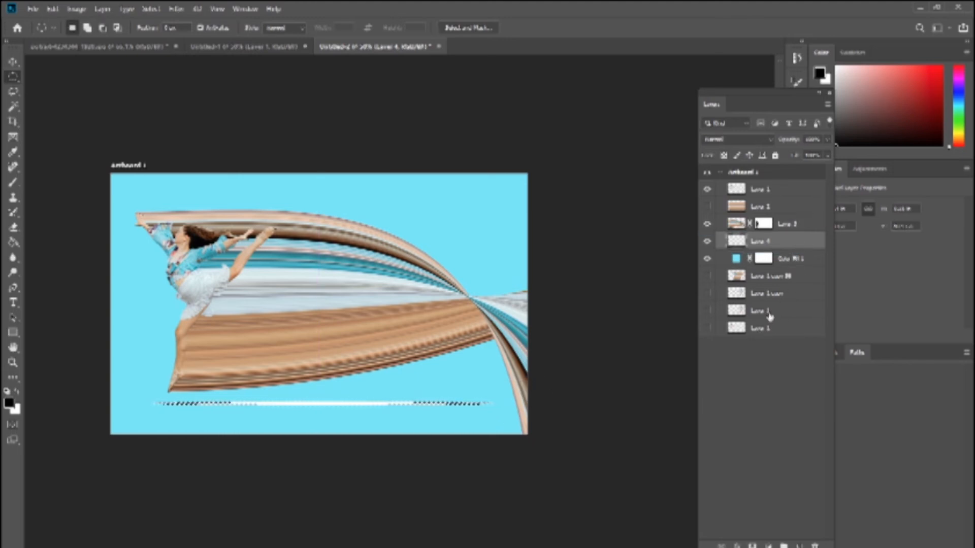
# Fill the thin elliptical selection below the dancer with black, deselect it, and soften the shape with Gaussian Blur.
pyautogui.hotkey('alt', 'BackSpace')
pyautogui.hotkey('ctrl', 'd')
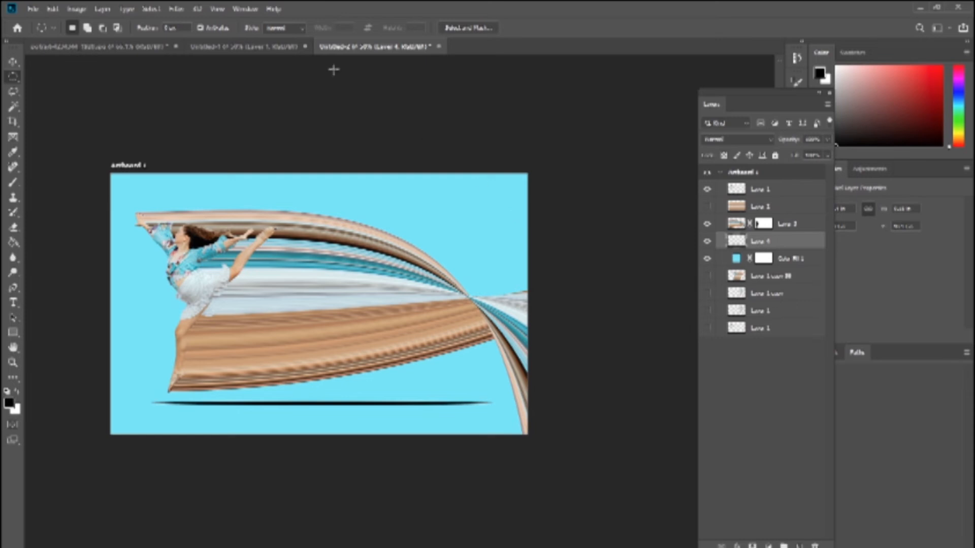
pyautogui.click(176, 9)
pyautogui.moveTo(218, 138)
pyautogui.click(350, 183)
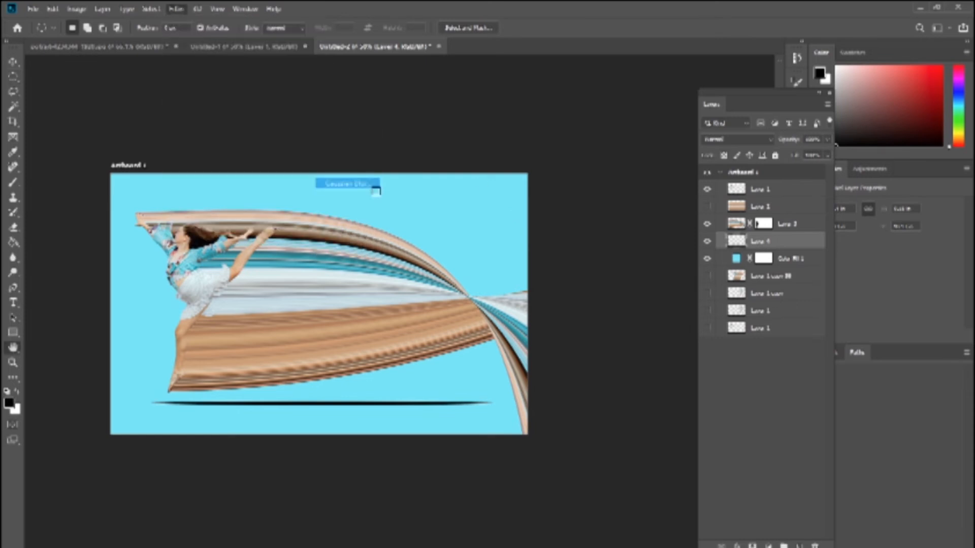
pyautogui.click(547, 143)
# Move the blurred shadow slightly up and right beneath the ribbon, and warp it so its right end curves downward.
pyautogui.click(12, 61)
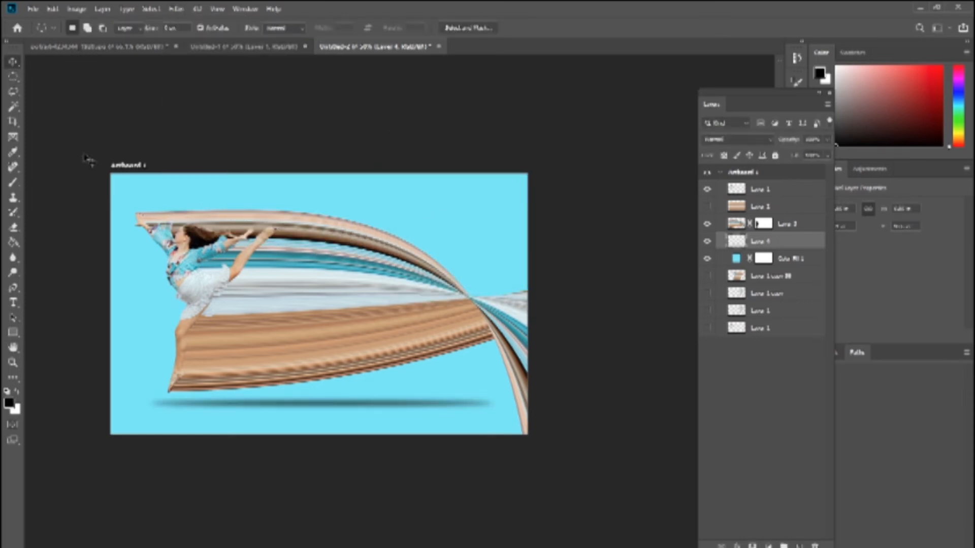
pyautogui.moveTo(305, 405); pyautogui.dragTo(329, 404)
pyautogui.press('Return')
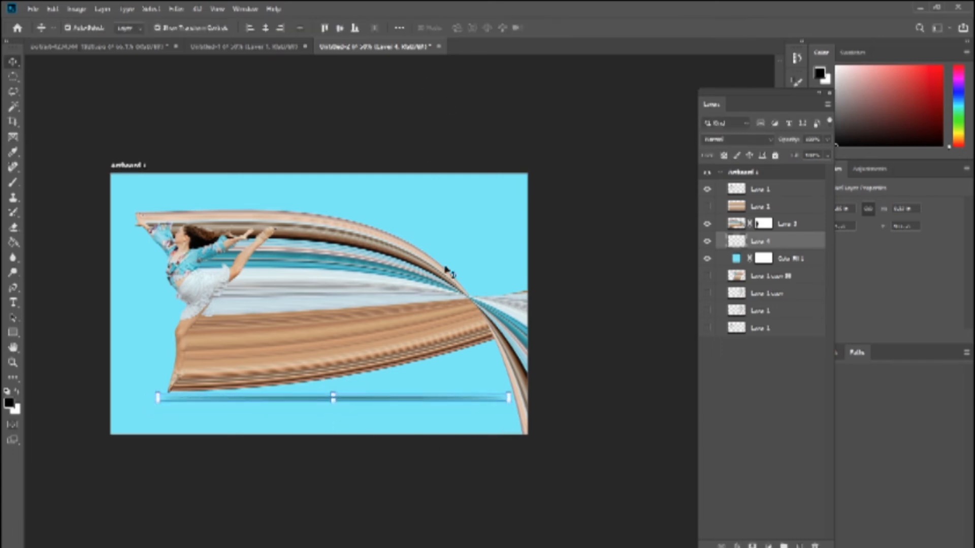
pyautogui.hotkey('ctrl', 't')
pyautogui.click(519, 27)
pyautogui.moveTo(509, 398)
pyautogui.mouseDown()
pyautogui.moveTo(517, 452)
pyautogui.moveTo(514, 401)
pyautogui.mouseUp()
pyautogui.press('Return')
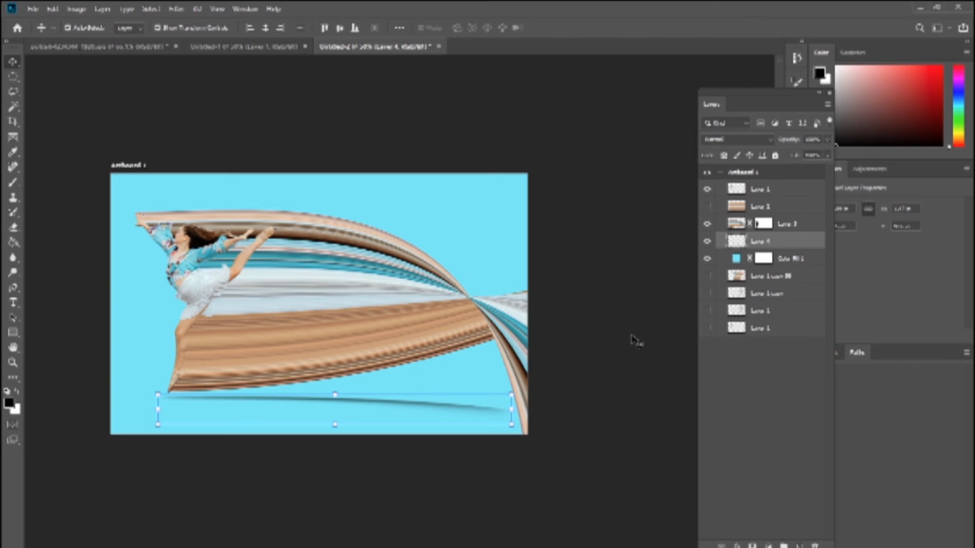
# Examine the dancer's cut-out edges and the ribbon up close, and review the whole composition without the interface panels.
pyautogui.click(251, 282)
pyautogui.press('z')
pyautogui.click(175, 236)
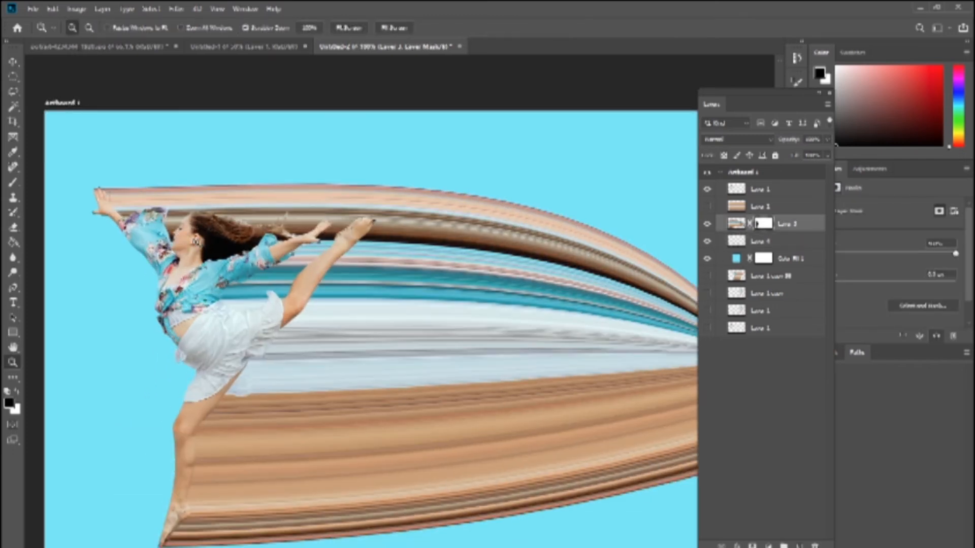
pyautogui.click(195, 242)
pyautogui.moveTo(204, 281); pyautogui.dragTo(311, 324)
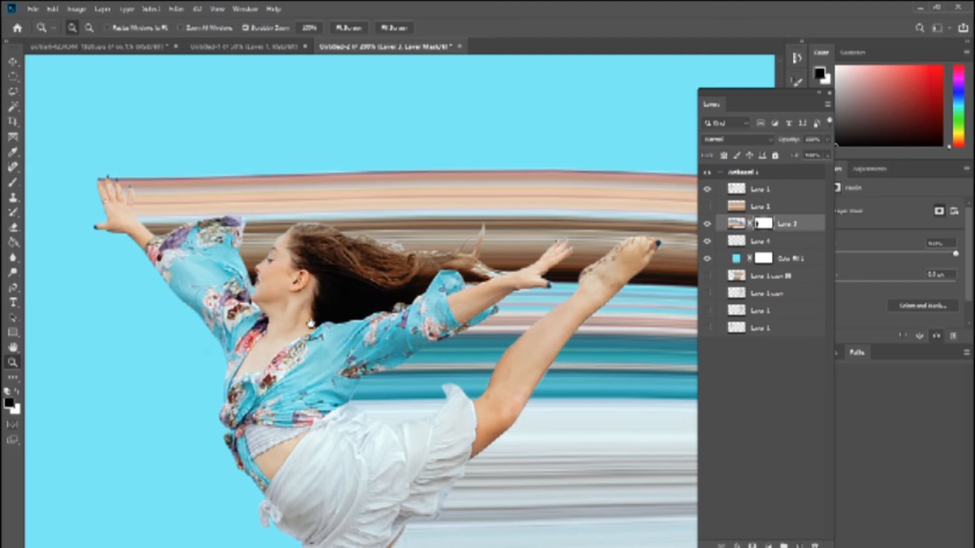
pyautogui.moveTo(311, 324); pyautogui.dragTo(192, 176)
pyautogui.rightClick(388, 349)
pyautogui.click(408, 357)
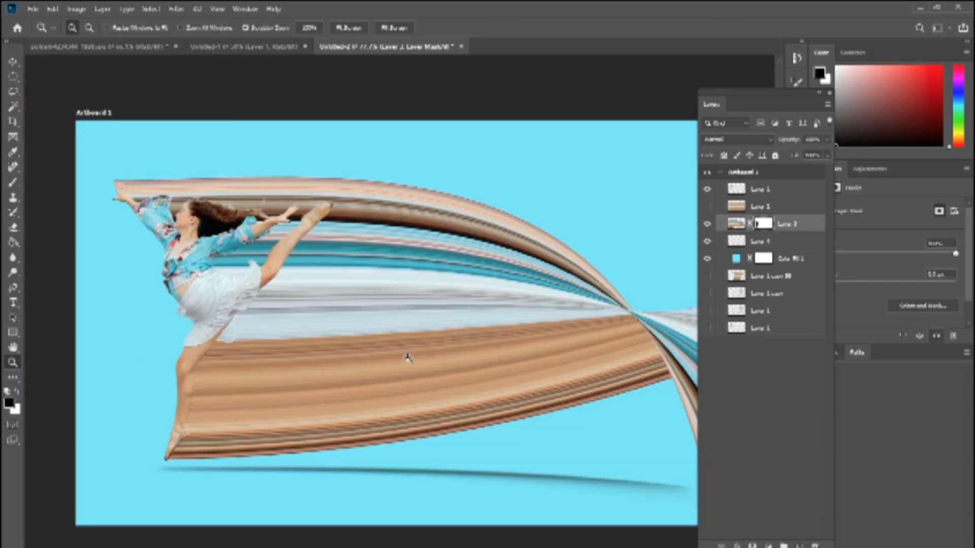
pyautogui.press('Tab')
pyautogui.rightClick(484, 330)
pyautogui.click(500, 334)
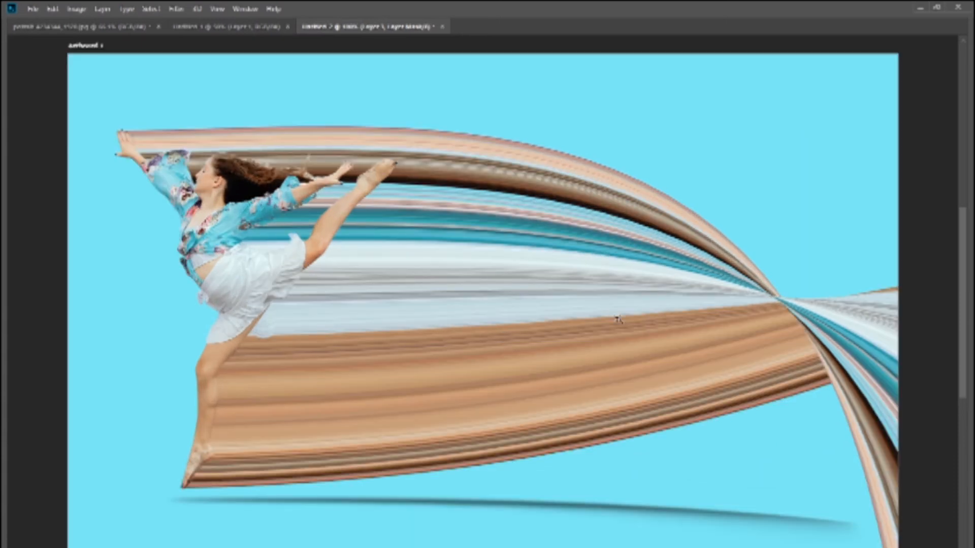
pyautogui.keyDown('ctrl'); pyautogui.rightClick(619, 311); pyautogui.keyUp('ctrl')
pyautogui.click(643, 326)
pyautogui.press('Tab')
# Paint a soft black shadow at the ribbon's twist on a new layer, confined to a selection of the ribbon's outline.
pyautogui.click(737, 225)
pyautogui.moveTo(501, 292); pyautogui.dragTo(338, 289)
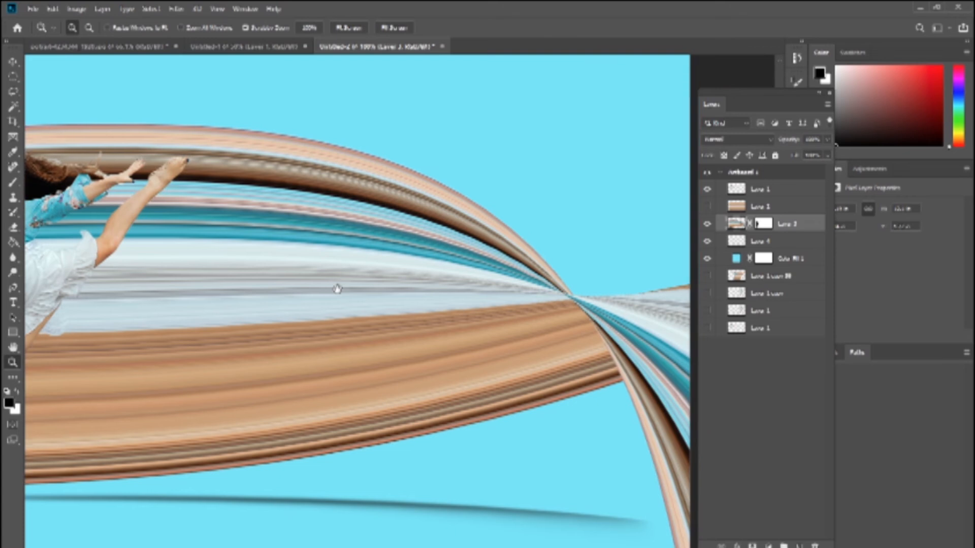
pyautogui.click(799, 546)
pyautogui.press('b')
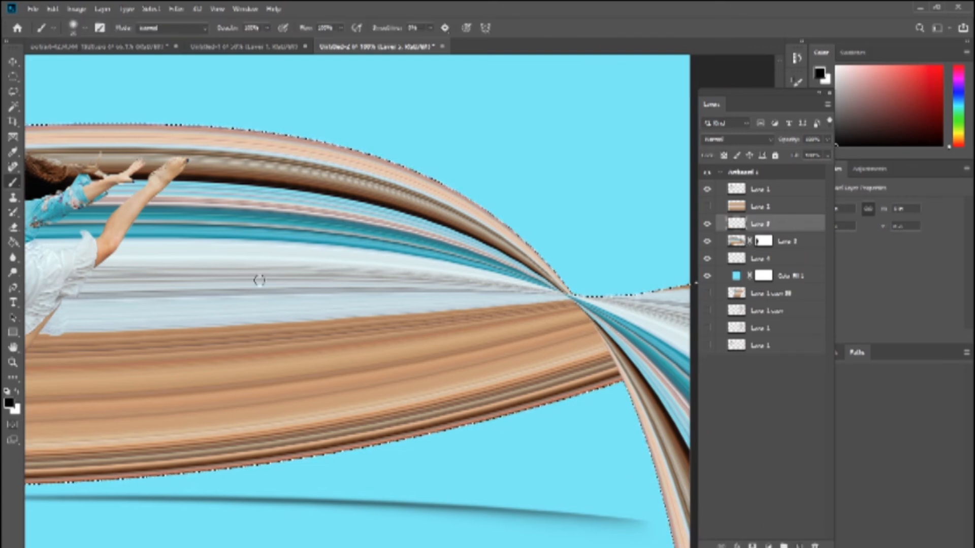
pyautogui.moveTo(611, 368); pyautogui.dragTo(562, 337)
# Try the Luminosity and Overlay blend modes on the twist's shadow layer.
pyautogui.click(737, 139)
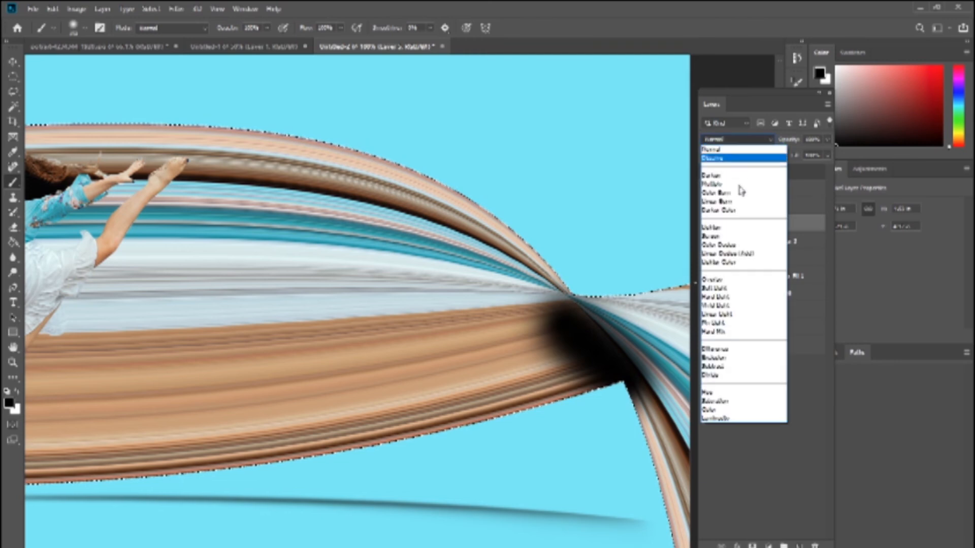
pyautogui.click(731, 280)
pyautogui.click(737, 139)
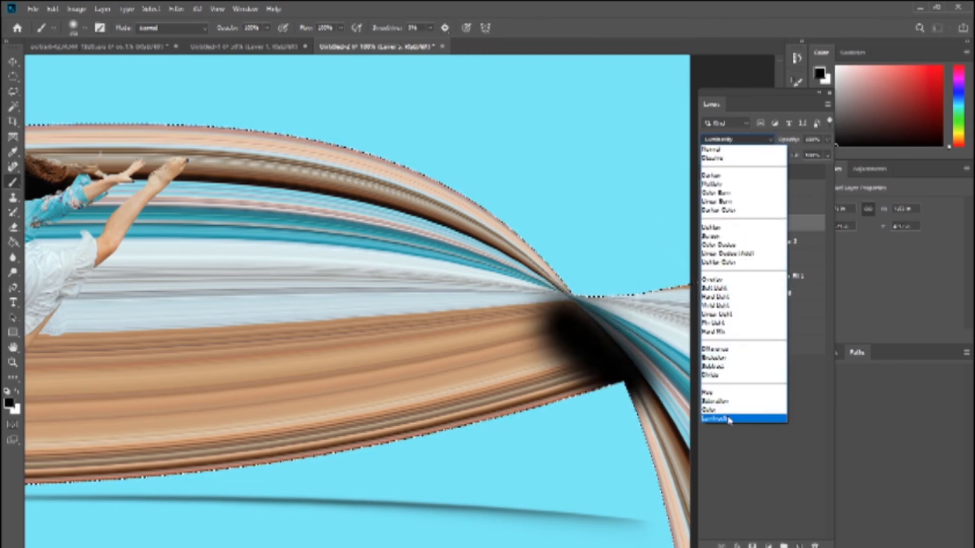
pyautogui.click(780, 470)
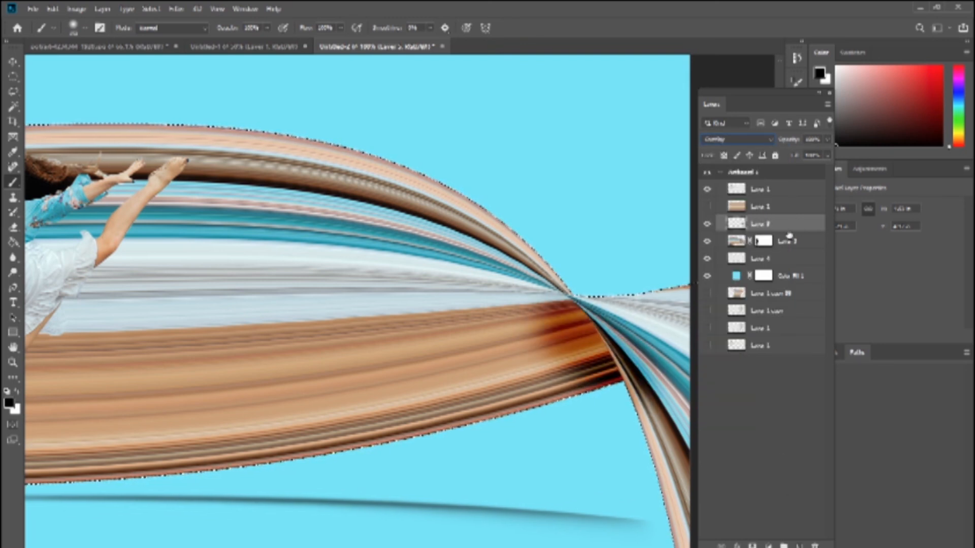
# Clip the twist's shadow layer to the ribbon layer and give it a lower opacity with the Normal blend mode.
pyautogui.keyDown('alt'); pyautogui.click(763, 231); pyautogui.keyUp('alt')
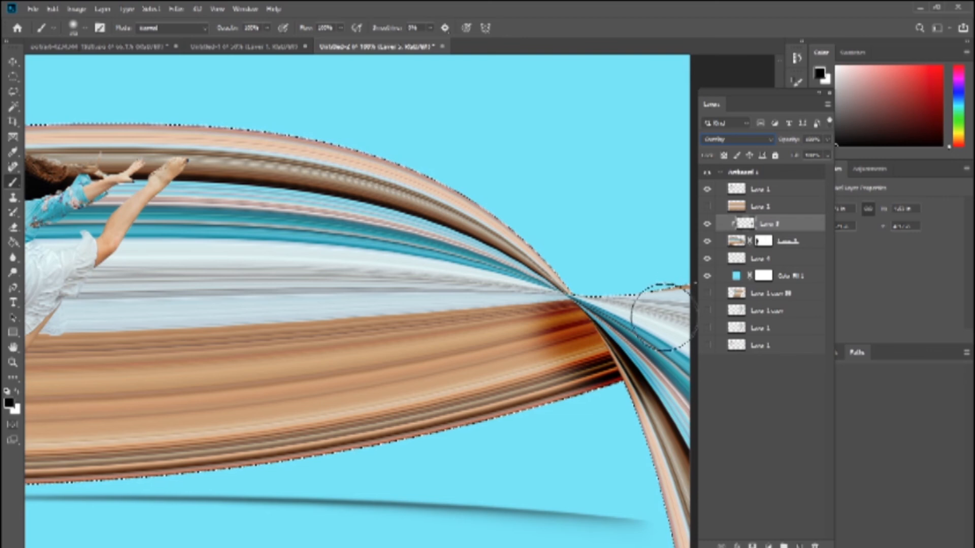
pyautogui.moveTo(828, 139); pyautogui.dragTo(796, 155)
pyautogui.click(736, 139)
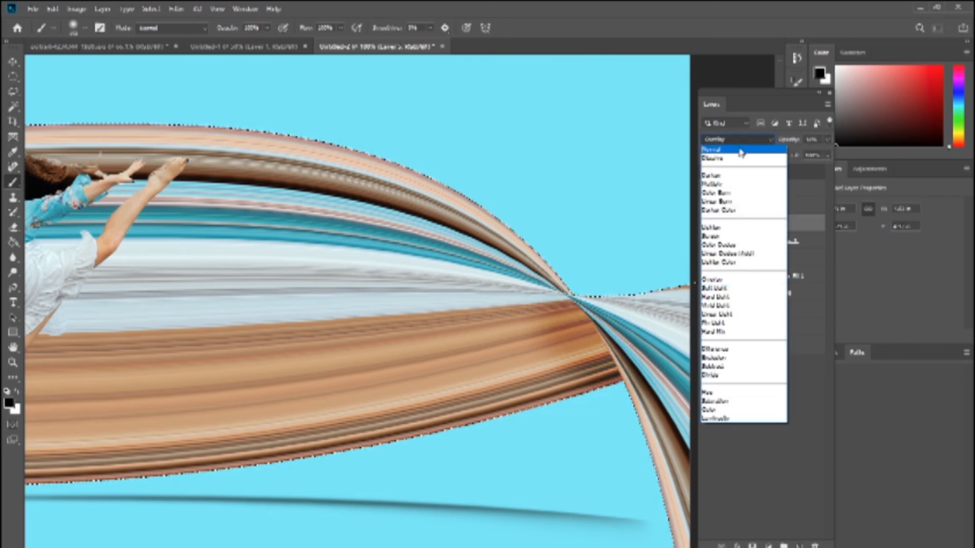
pyautogui.click(731, 146)
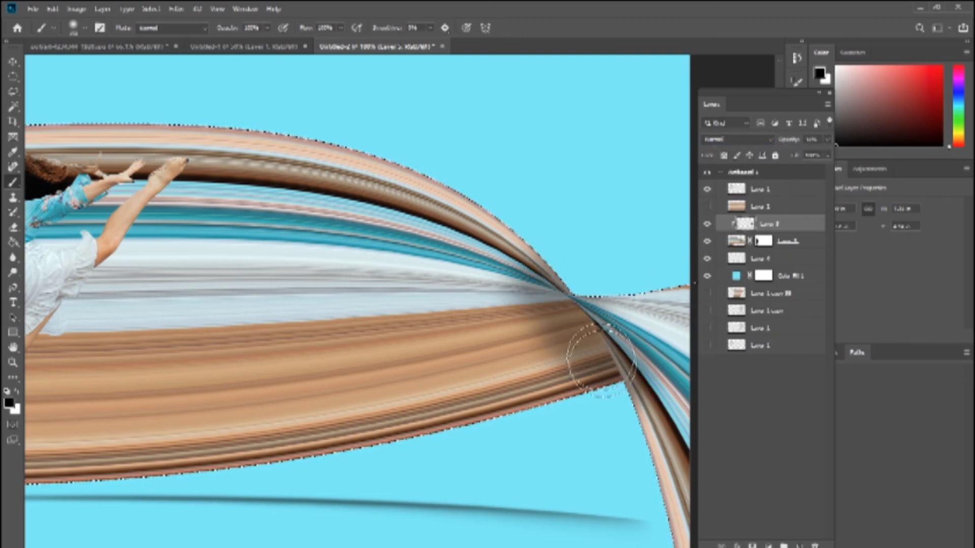
# Brush soft black shading at 20% opacity around the twist, across the brown stripes and beside the dancer's standing leg.
pyautogui.press('2')
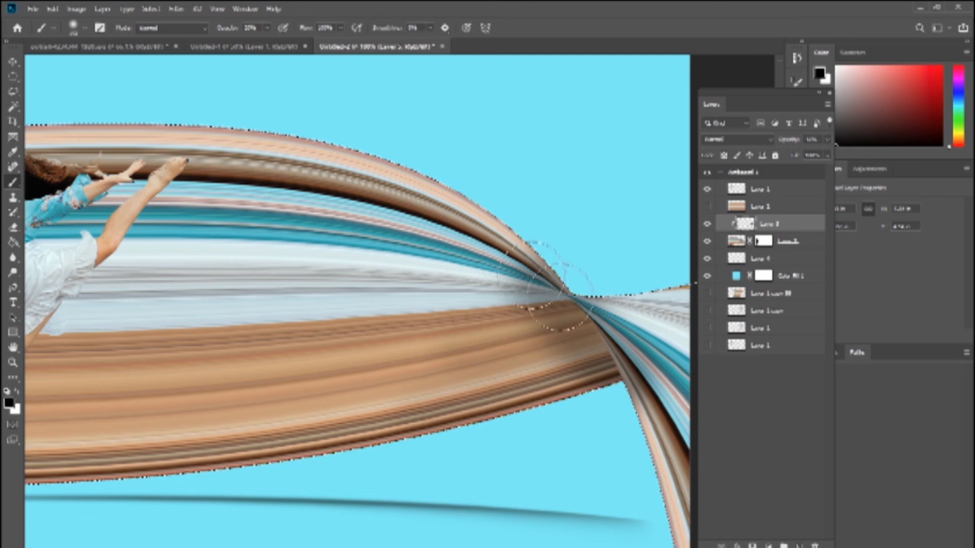
pyautogui.moveTo(550, 327)
pyautogui.mouseDown()
pyautogui.moveTo(587, 364)
pyautogui.moveTo(566, 352)
pyautogui.moveTo(383, 396)
pyautogui.moveTo(514, 373)
pyautogui.moveTo(395, 423)
pyautogui.mouseUp()
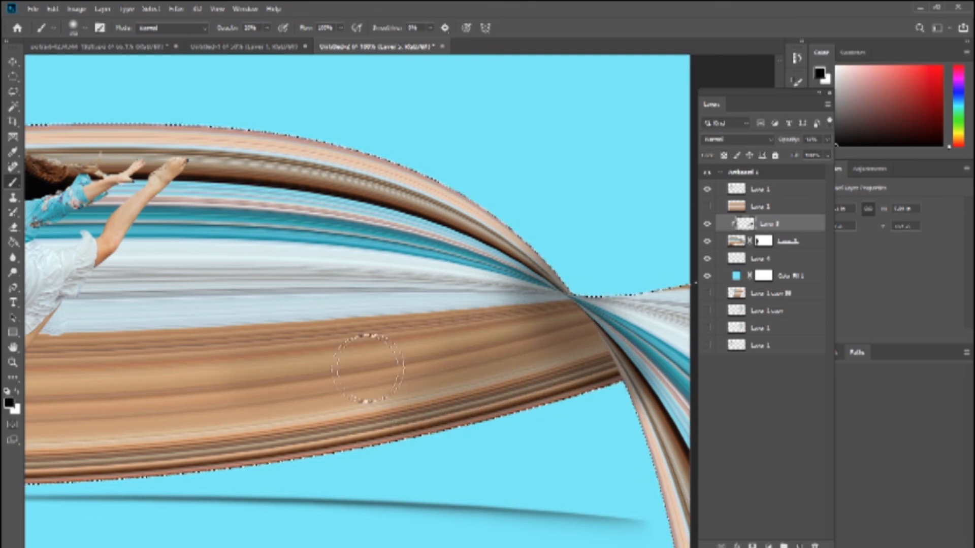
pyautogui.hotkey('ctrl', '0')
pyautogui.moveTo(203, 363); pyautogui.dragTo(210, 388)
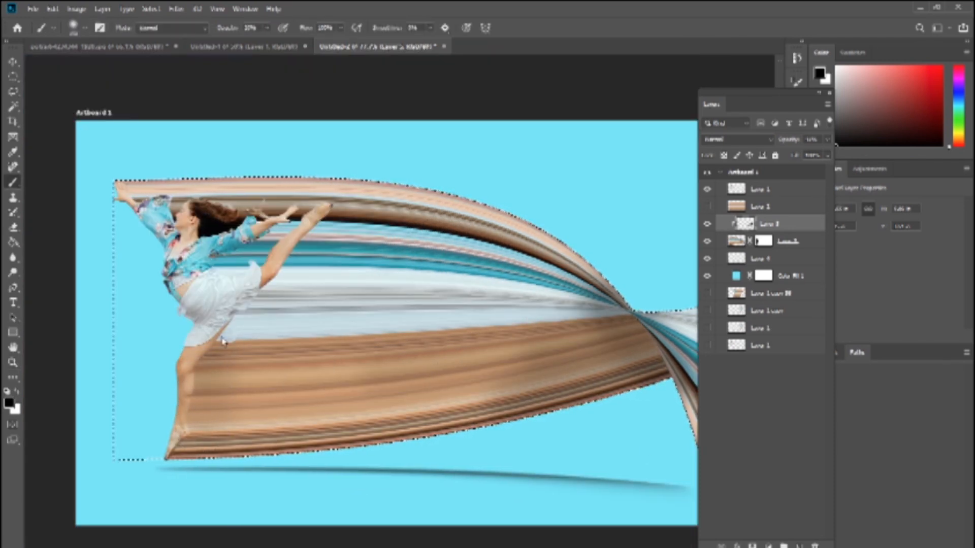